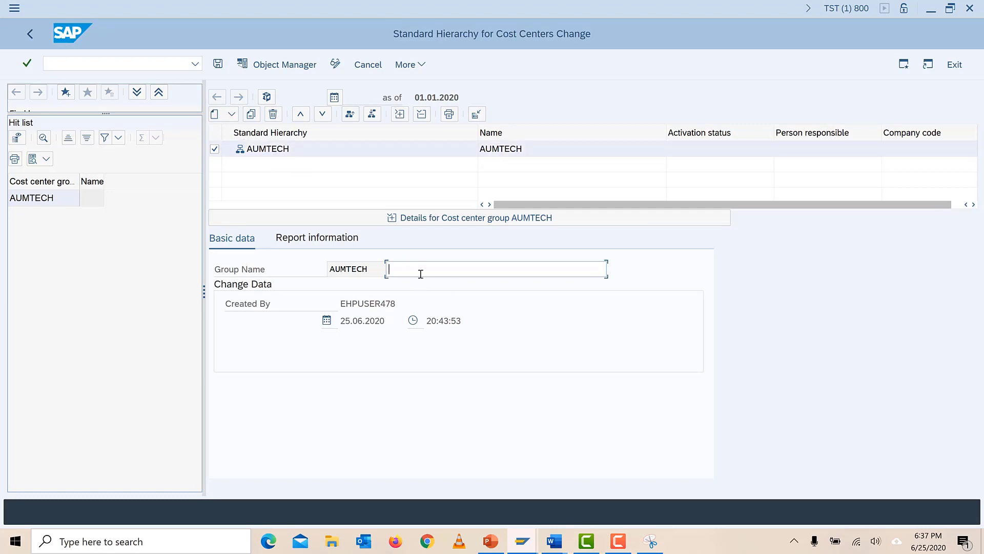
{"action": "type", "text": "AUMTECH SOLUTIONS (www.aumtechsolutions."}
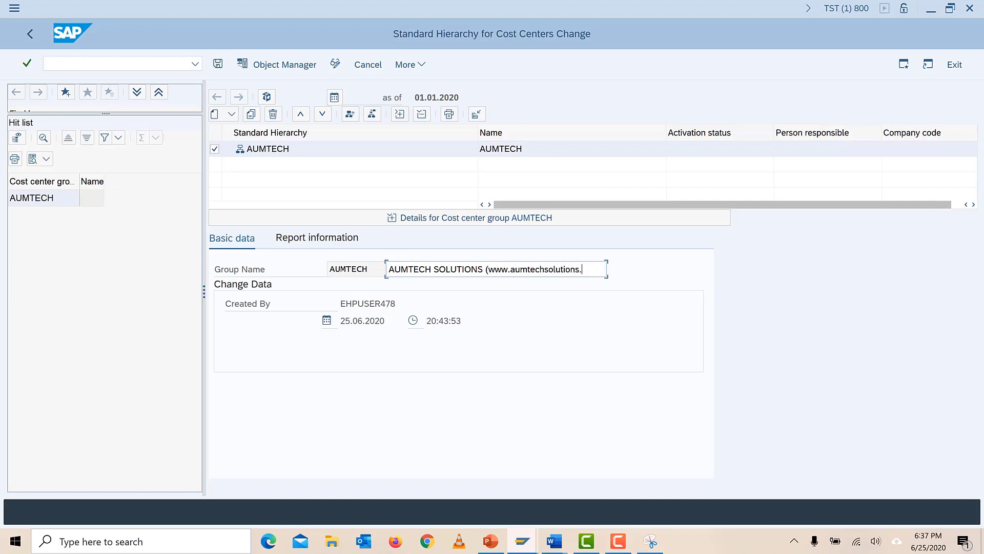
{"action": "left_click", "coordinate": [488, 270]}
{"action": "key", "text": "BackSpace"}
{"action": "key", "text": "BackSpace"}
{"action": "key", "text": "BackSpace"}
{"action": "key", "text": "BackSpace"}
{"action": "key", "text": "BackSpace"}
{"action": "key", "text": "BackSpace"}
{"action": "key", "text": "BackSpace"}
{"action": "key", "text": "BackSpace"}
{"action": "key", "text": "BackSpace"}
{"action": "key", "text": "BackSpace"}
{"action": "key", "text": "BackSpace"}
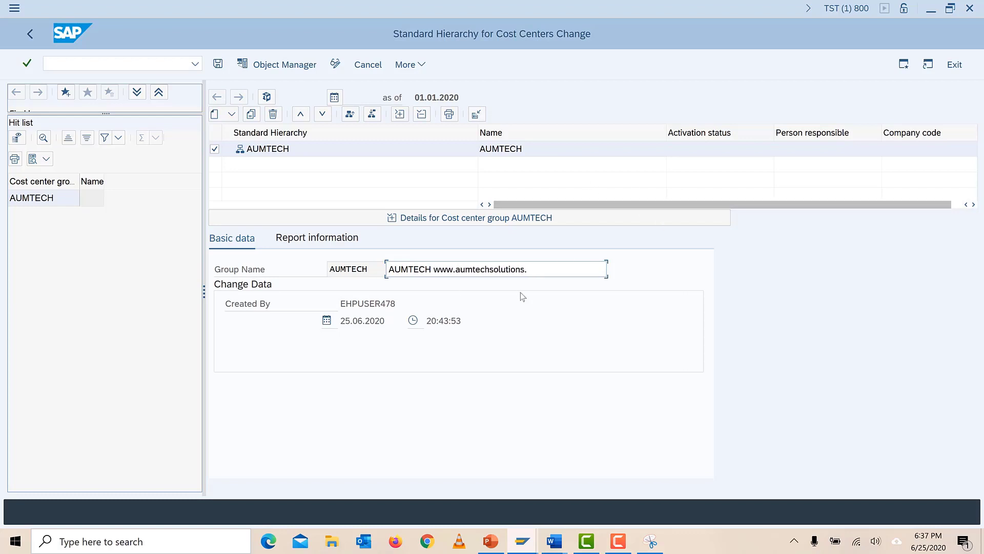
{"action": "type", "text": ":"}
{"action": "type", "text": " com"}
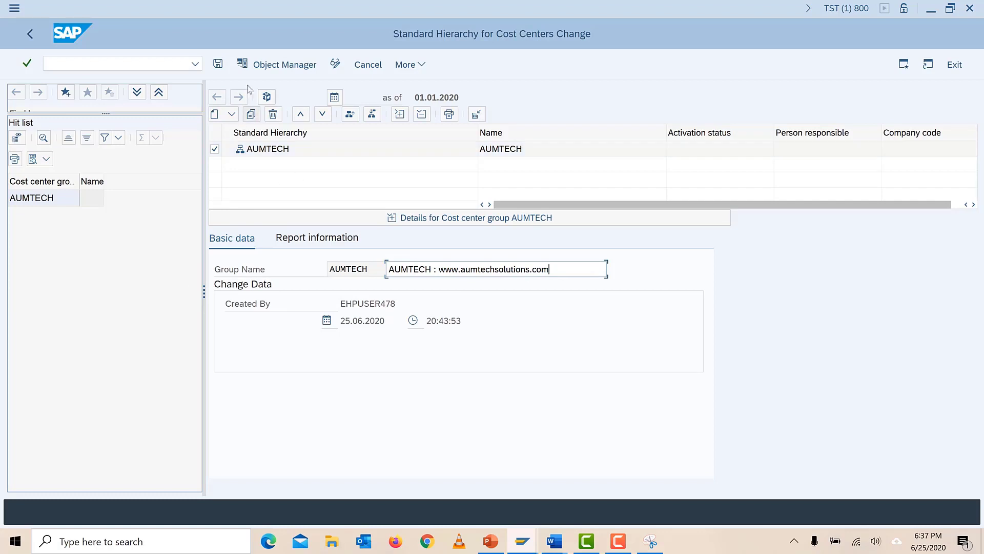
{"action": "left_click", "coordinate": [217, 64]}
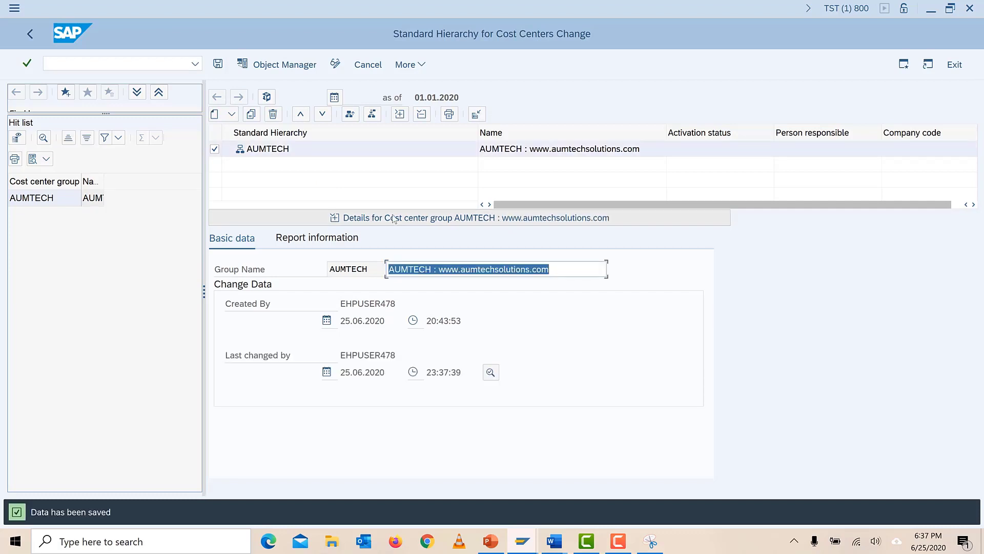
{"action": "left_click", "coordinate": [346, 221]}
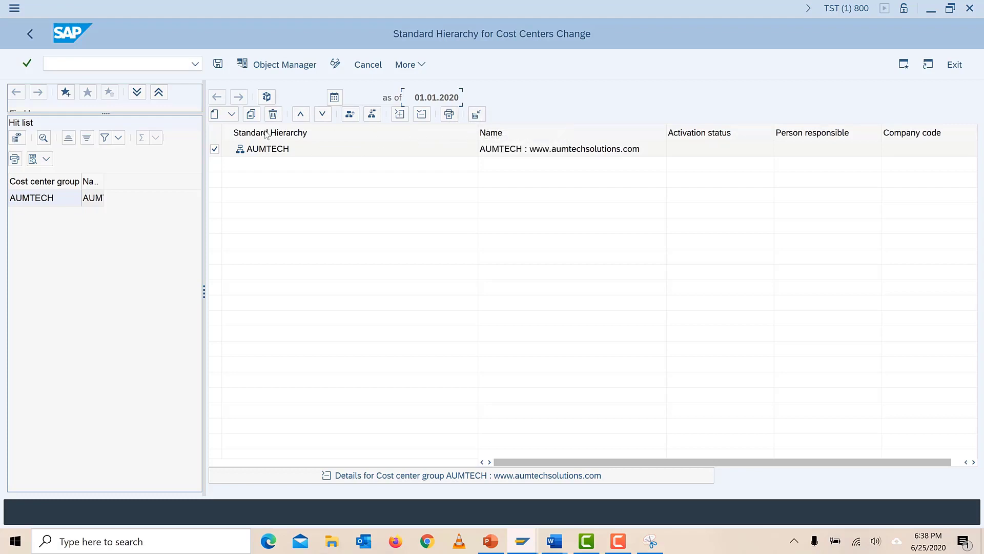
Step: Create a lower-level group PRD_AUM with the description PRODUCTION-AUM1 under AUMTECH and save the hierarchy
{"action": "left_click", "coordinate": [231, 117]}
{"action": "left_click", "coordinate": [232, 116]}
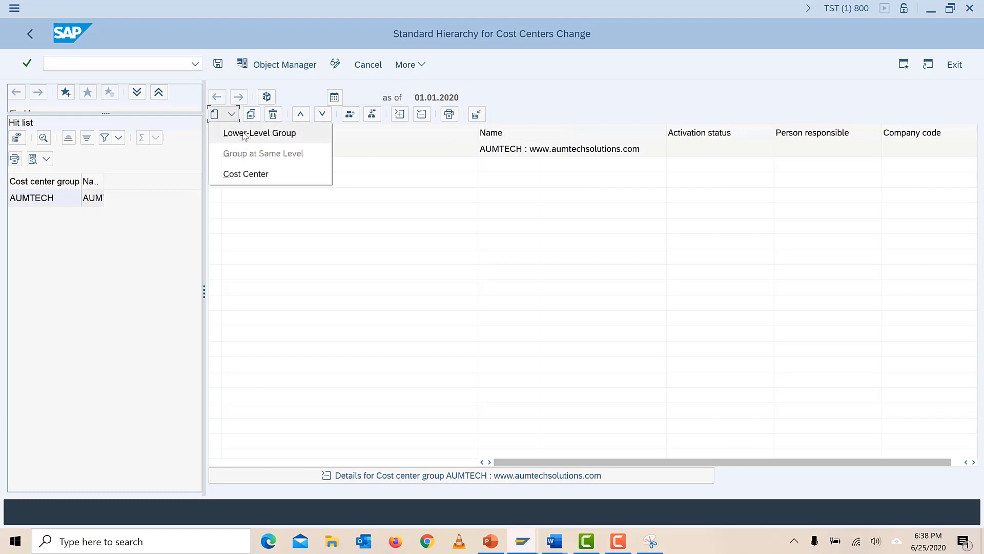
{"action": "left_click", "coordinate": [244, 134]}
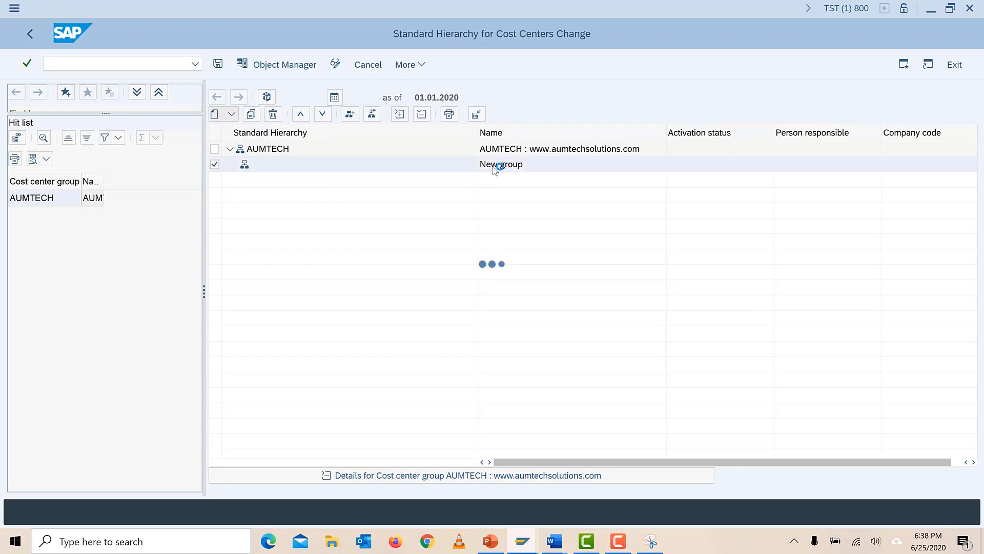
{"action": "left_click", "coordinate": [361, 269]}
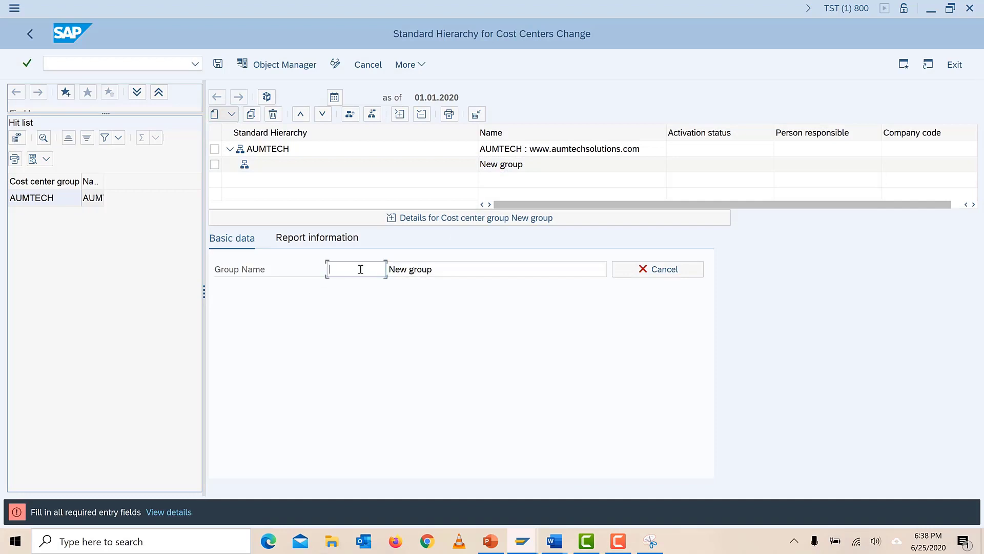
{"action": "type", "text": "PRD_AUM"}
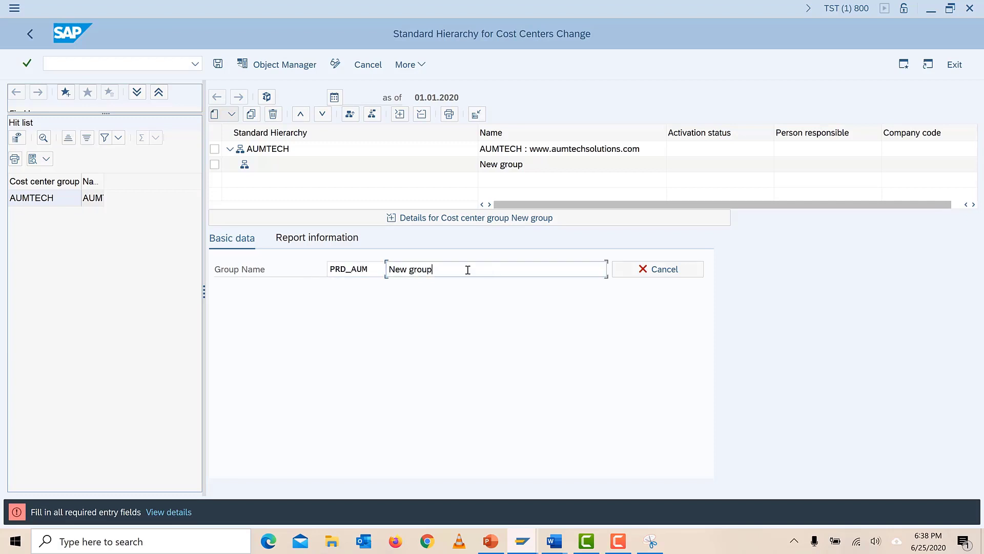
{"action": "key", "text": "Tab"}
{"action": "type", "text": "PRODUCTION-AUM1"}
{"action": "key", "text": "Return"}
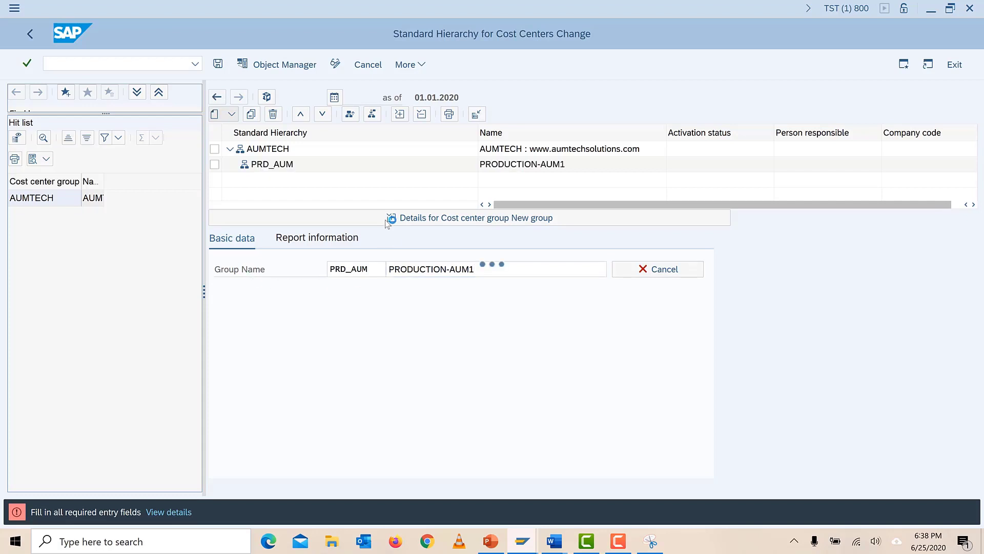
{"action": "left_click", "coordinate": [218, 65]}
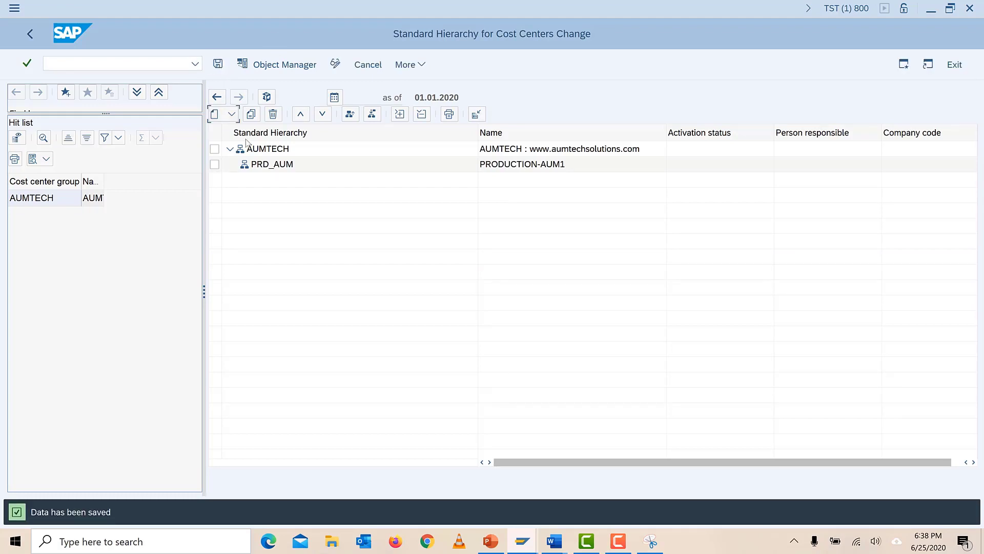
Step: Create a cost center under the PRD_AUM group with the number 3301004 and the name R&D
{"action": "left_click", "coordinate": [215, 165]}
{"action": "left_click", "coordinate": [293, 165]}
{"action": "left_click", "coordinate": [234, 116]}
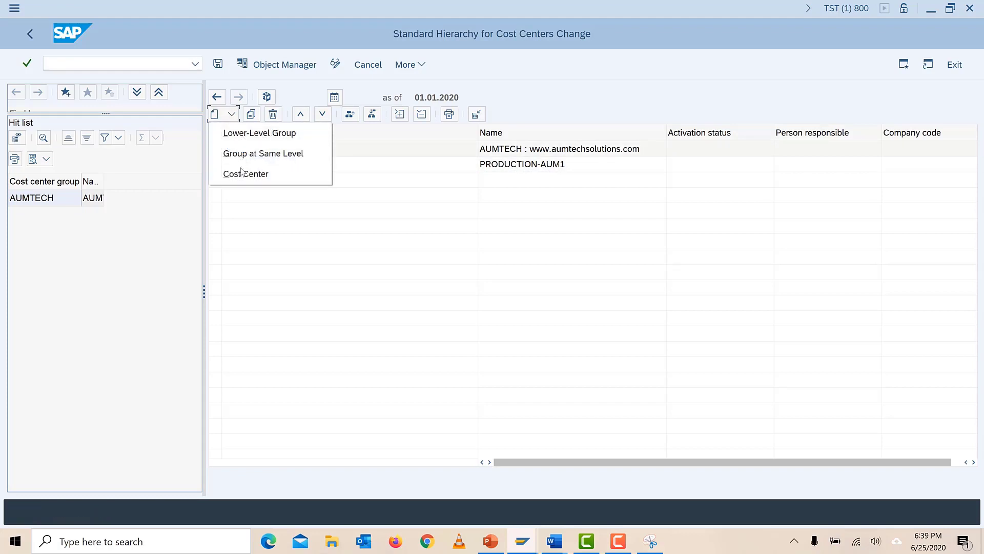
{"action": "left_click", "coordinate": [243, 175]}
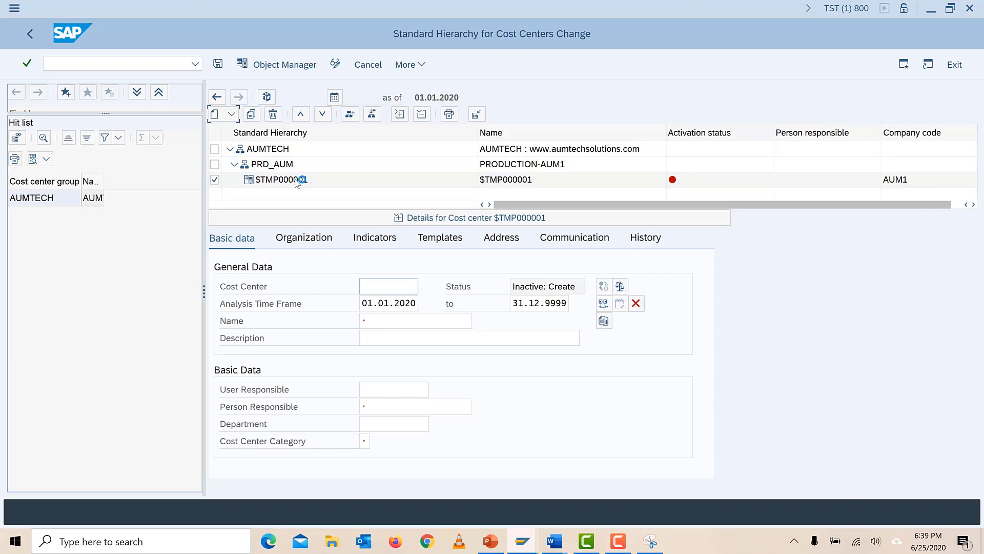
{"action": "left_click", "coordinate": [367, 283]}
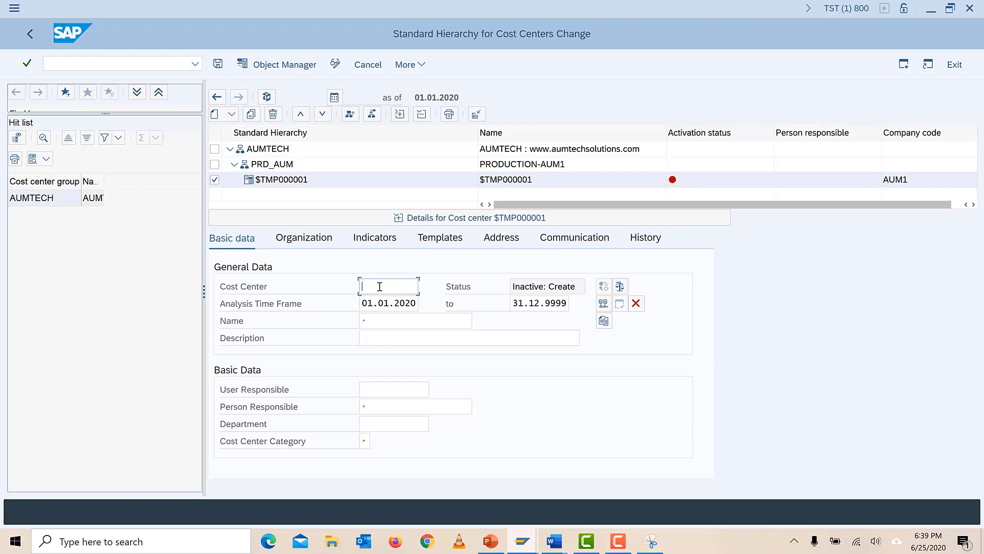
{"action": "type", "text": "3"}
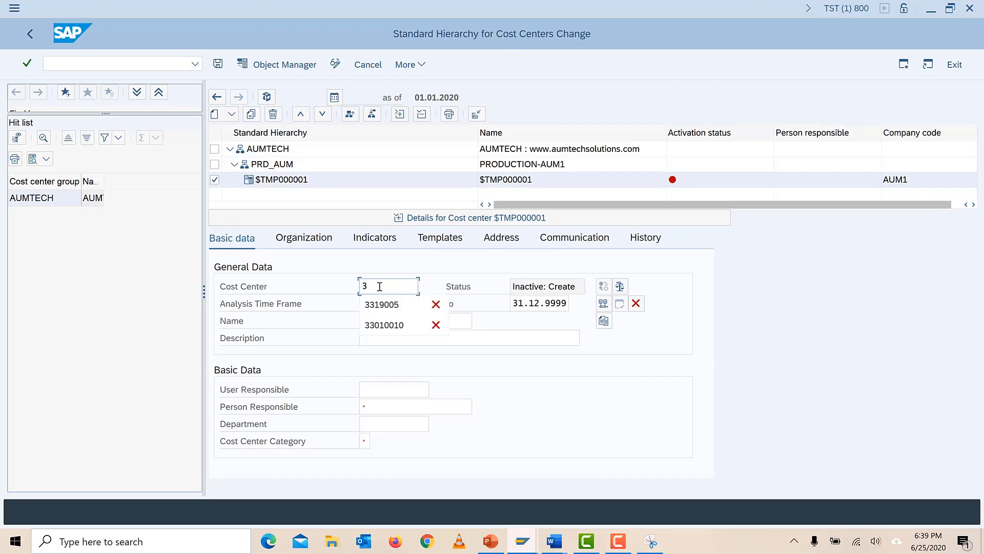
{"action": "type", "text": "301"}
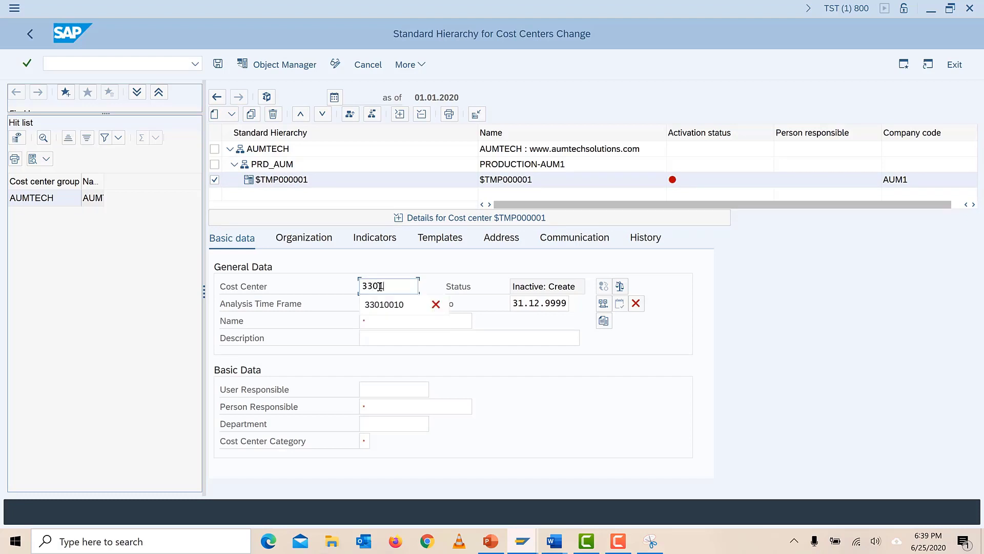
{"action": "type", "text": "004"}
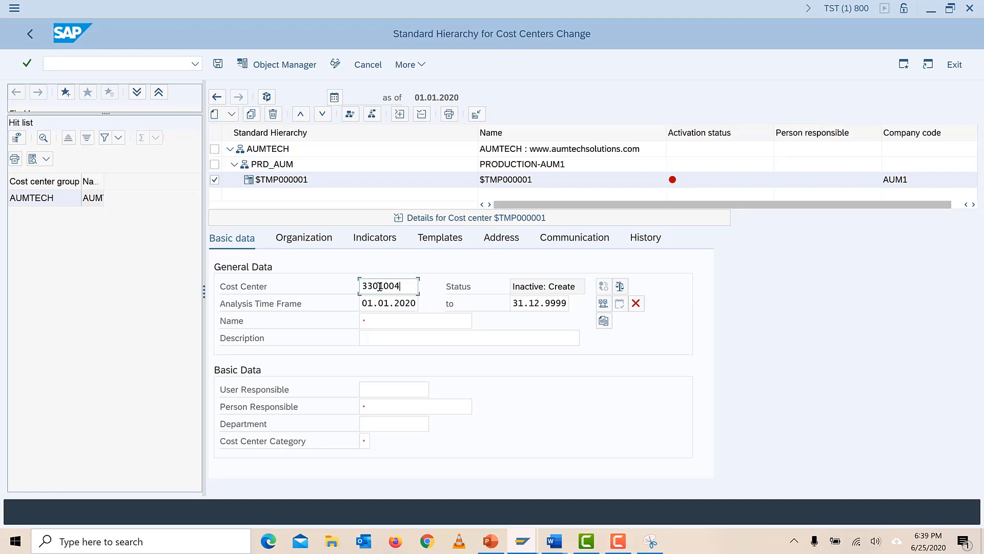
{"action": "left_click", "coordinate": [399, 323]}
{"action": "type", "text": "R"}
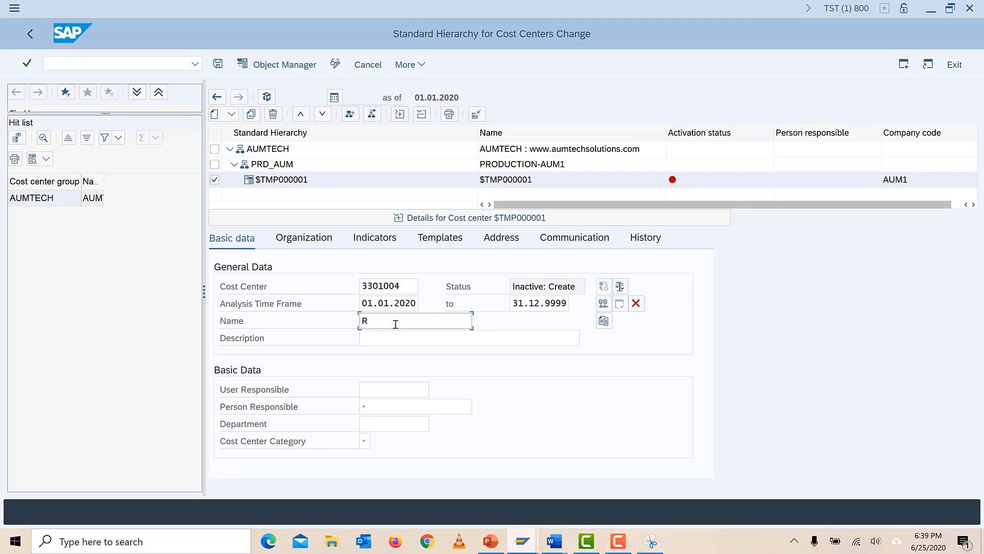
{"action": "type", "text": "&D"}
Step: Change the new cost center's number to 3301005 and its name to "Production DIV 1"
{"action": "left_click", "coordinate": [412, 286]}
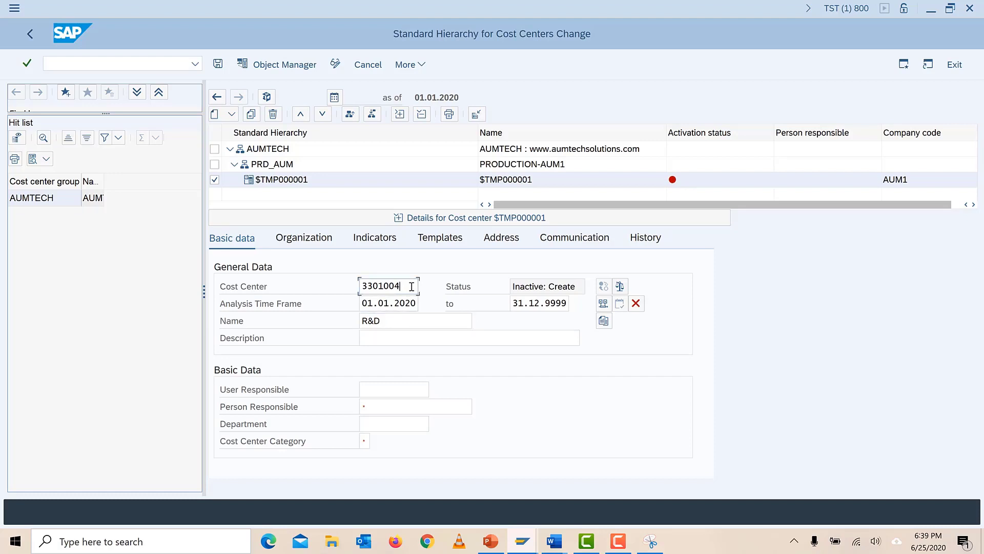
{"action": "key", "text": "BackSpace"}
{"action": "type", "text": "5"}
{"action": "key", "text": "Tab"}
{"action": "key", "text": "BackSpace"}
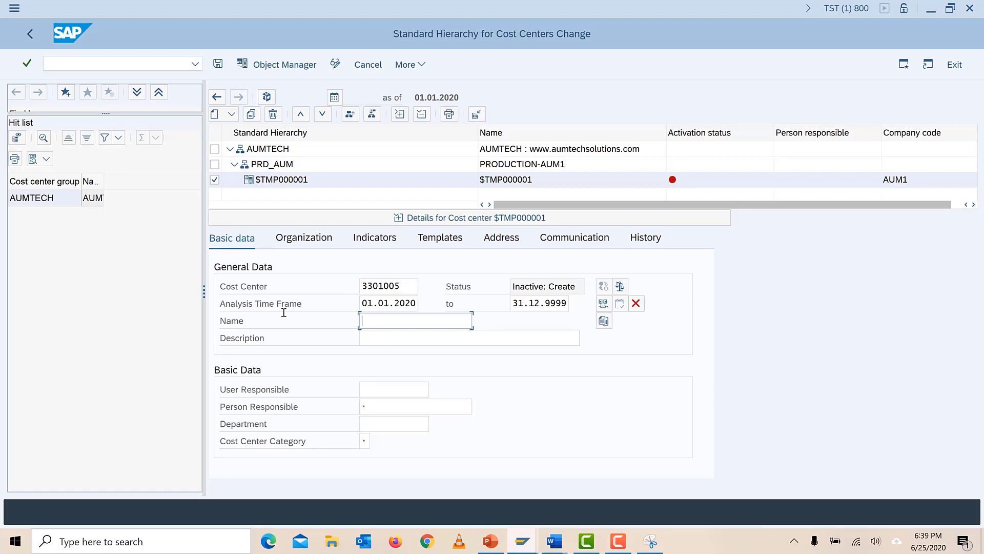
{"action": "type", "text": "Production DIV 1"}
Step: Enter AUMTECH as the person responsible and select category P (PRODUCTOION) for the cost center
{"action": "left_click", "coordinate": [387, 408]}
{"action": "type", "text": "AUMTECH"}
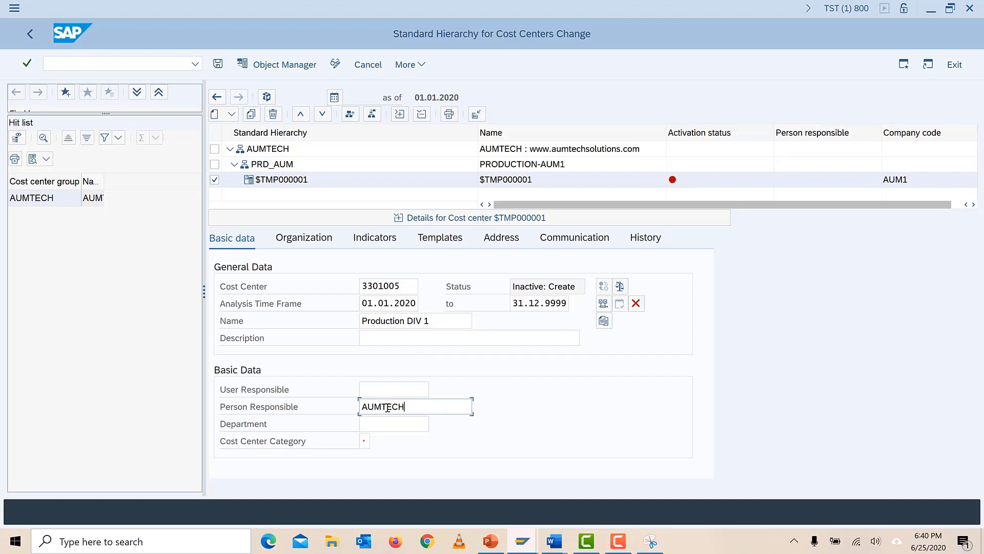
{"action": "left_click", "coordinate": [363, 442]}
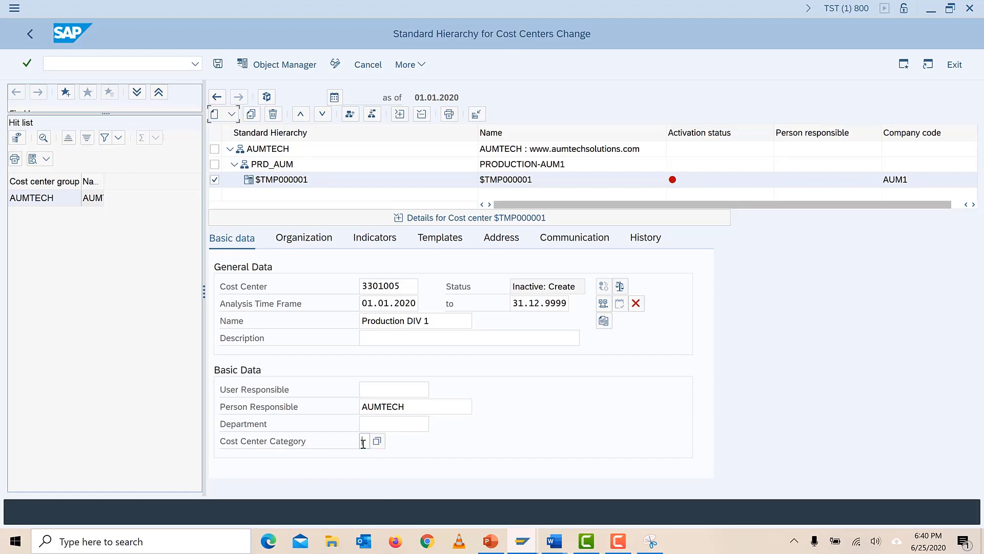
{"action": "key", "text": "Tab"}
{"action": "key", "text": "F4"}
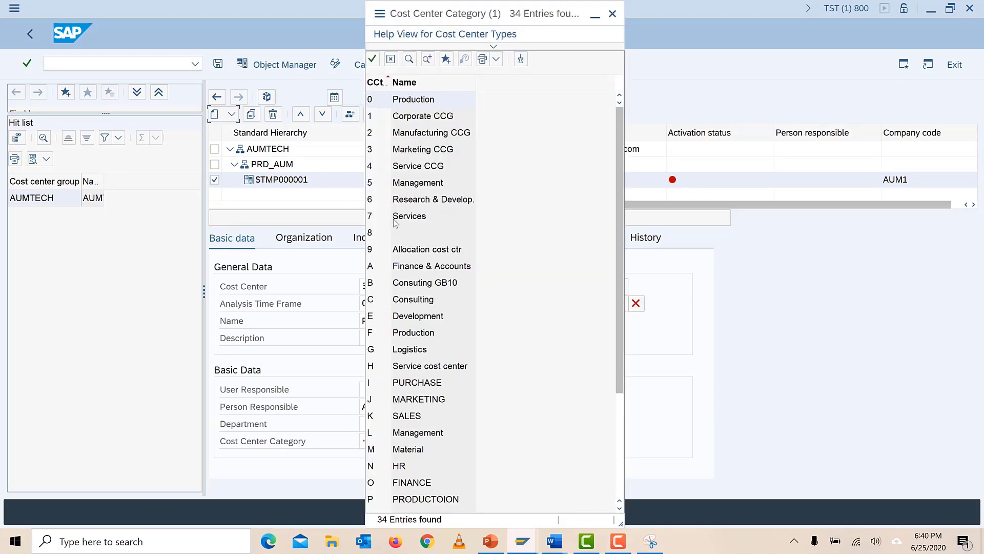
{"action": "left_click", "coordinate": [409, 337]}
{"action": "scroll", "coordinate": [425, 324], "scroll_direction": "down", "scroll_amount": 3}
{"action": "left_click", "coordinate": [424, 350]}
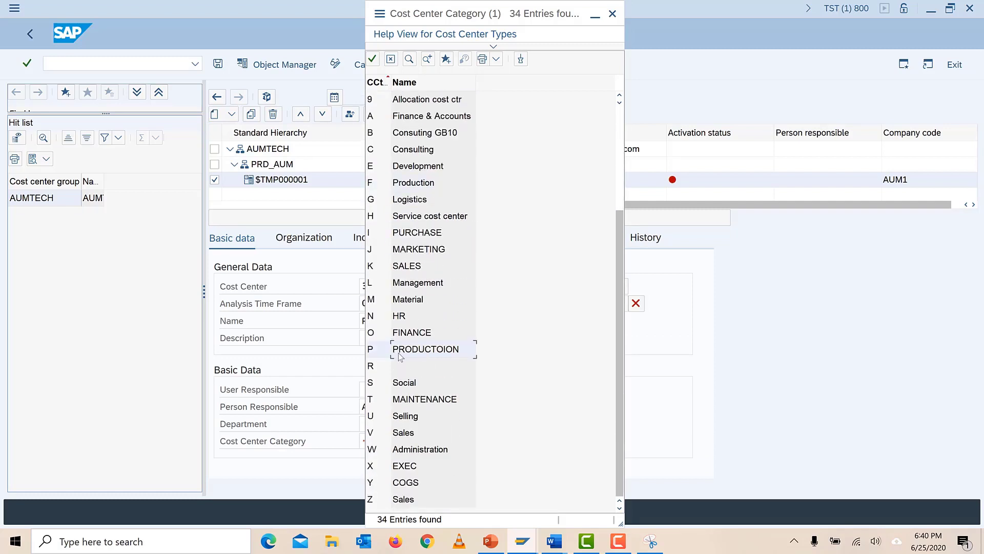
{"action": "double_click", "coordinate": [380, 347]}
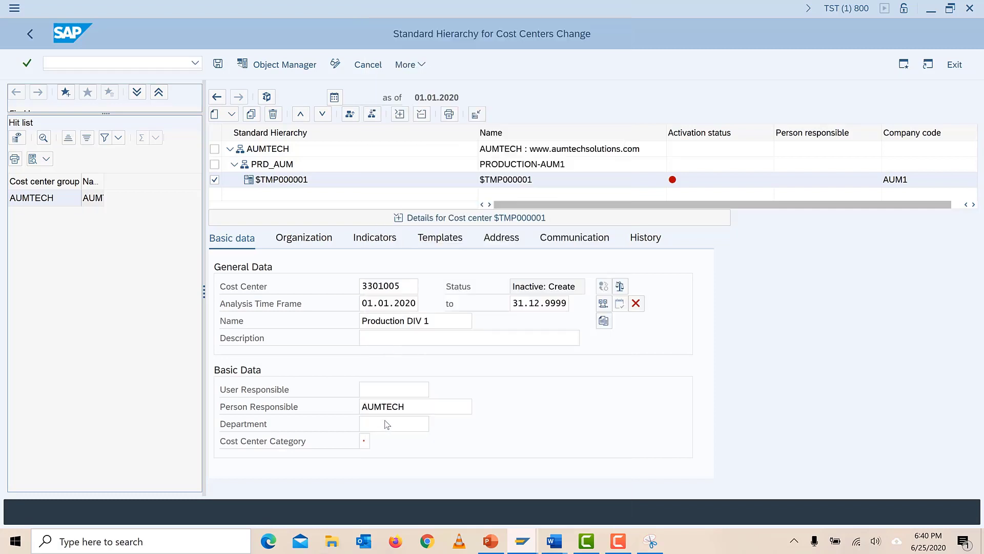
Step: Review the cost center's organizational units and lock indicators, and save it, accepting the activation check
{"action": "left_click", "coordinate": [319, 245]}
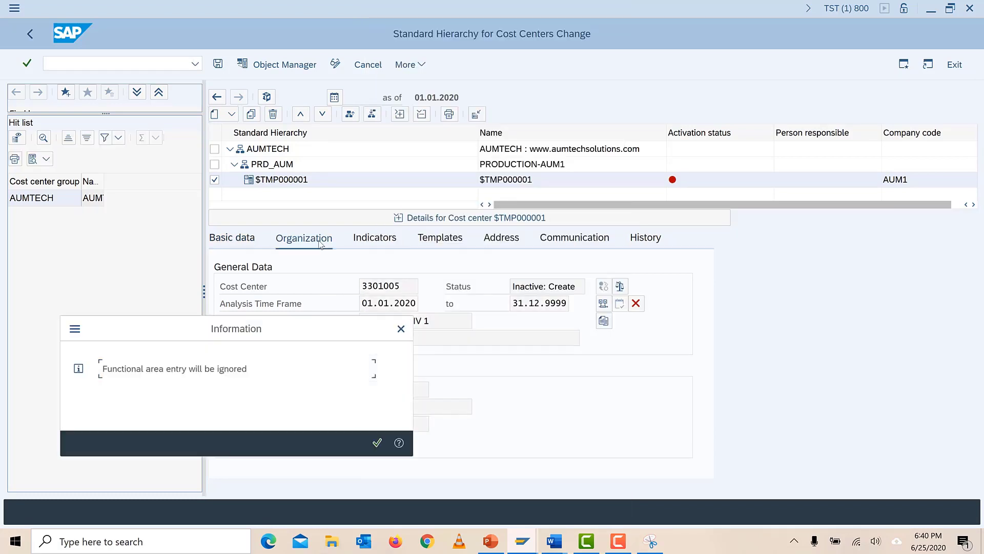
{"action": "left_click", "coordinate": [377, 444]}
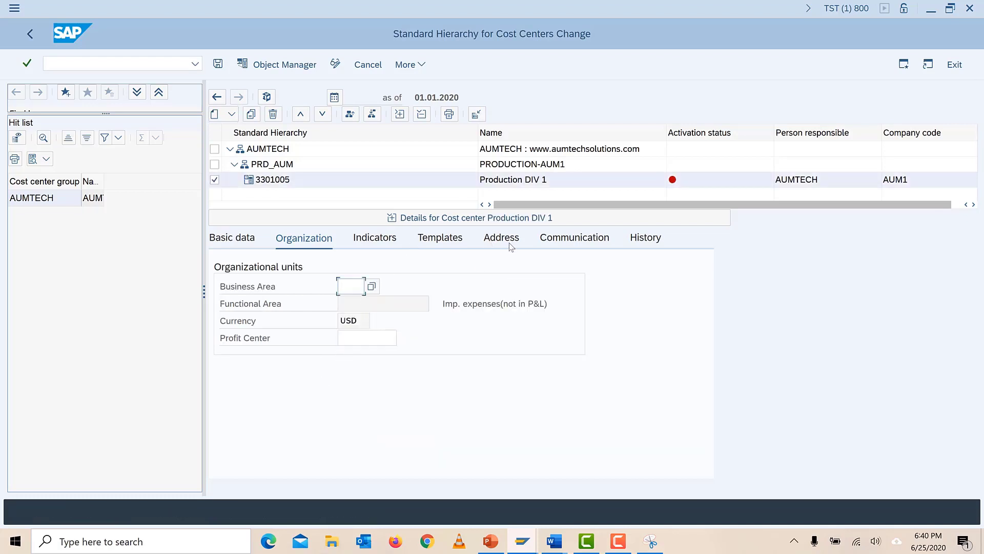
{"action": "left_click", "coordinate": [375, 237]}
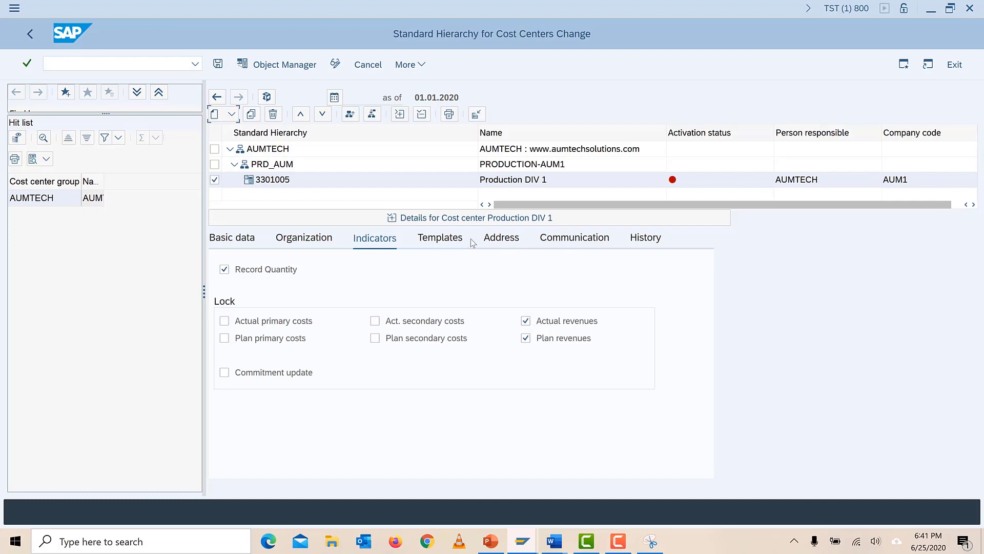
{"action": "left_click", "coordinate": [237, 245]}
{"action": "left_click", "coordinate": [402, 285]}
{"action": "left_click", "coordinate": [218, 65]}
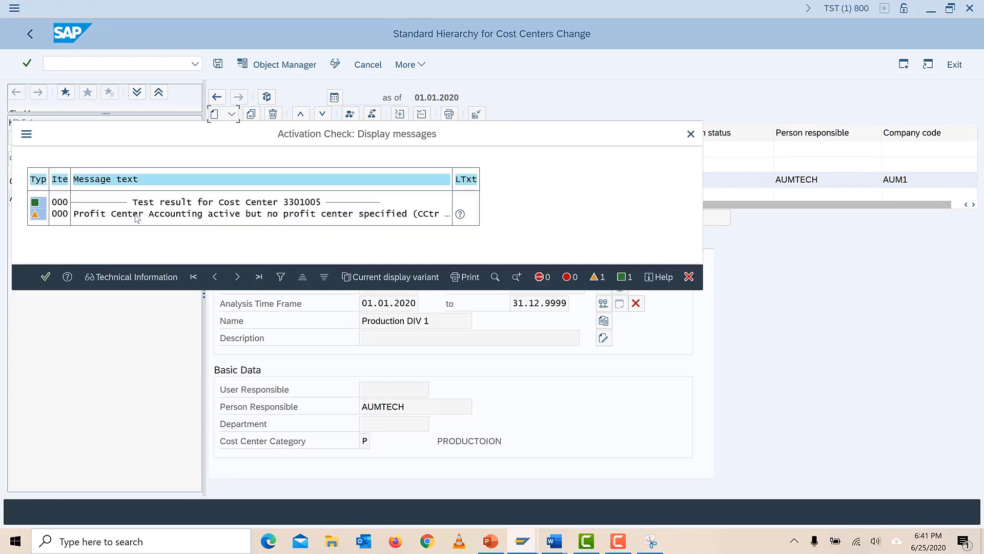
{"action": "left_click", "coordinate": [45, 277]}
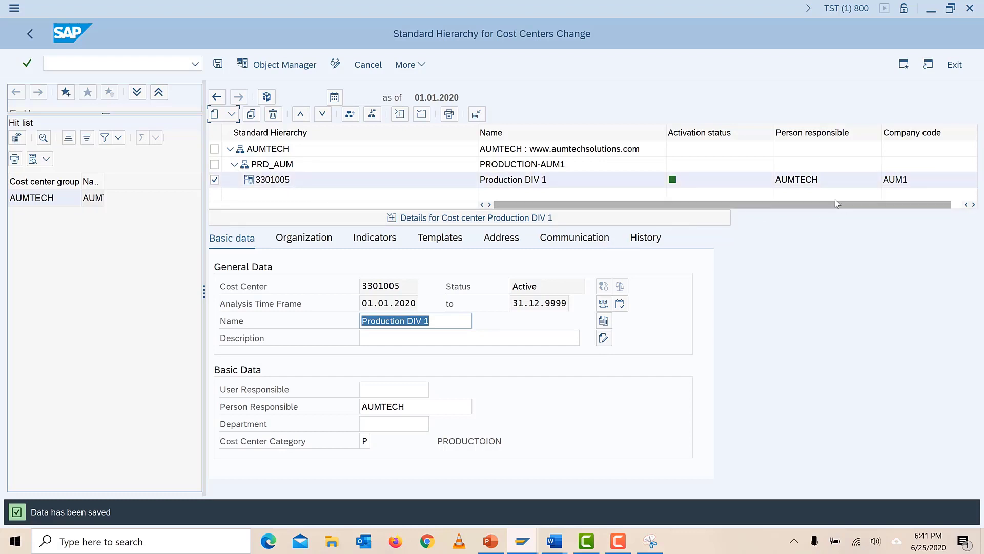
Step: Create a cost center under the PRD_AUM group with the number 3301006 and the name "Production DIV 2"
{"action": "left_click", "coordinate": [215, 164]}
{"action": "left_click", "coordinate": [214, 179]}
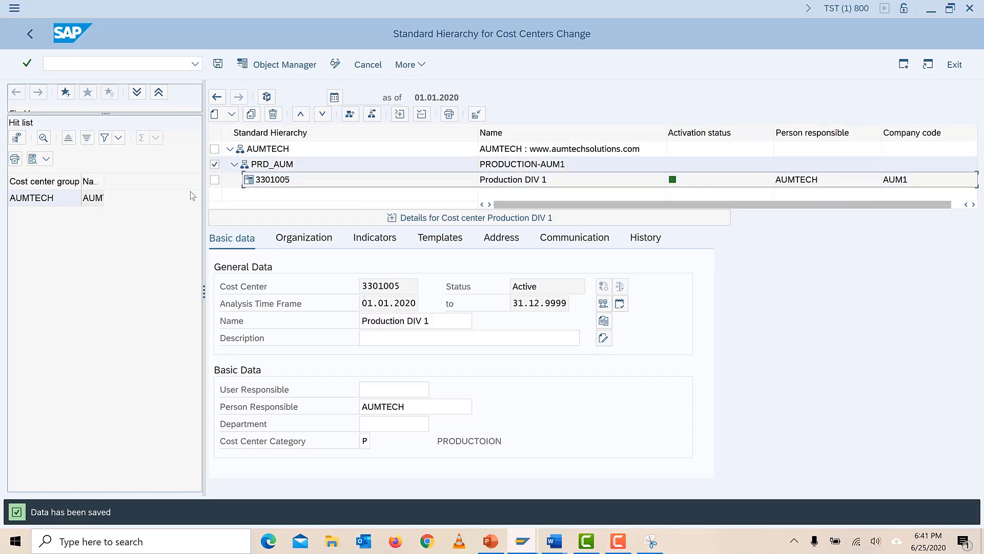
{"action": "left_click", "coordinate": [234, 117]}
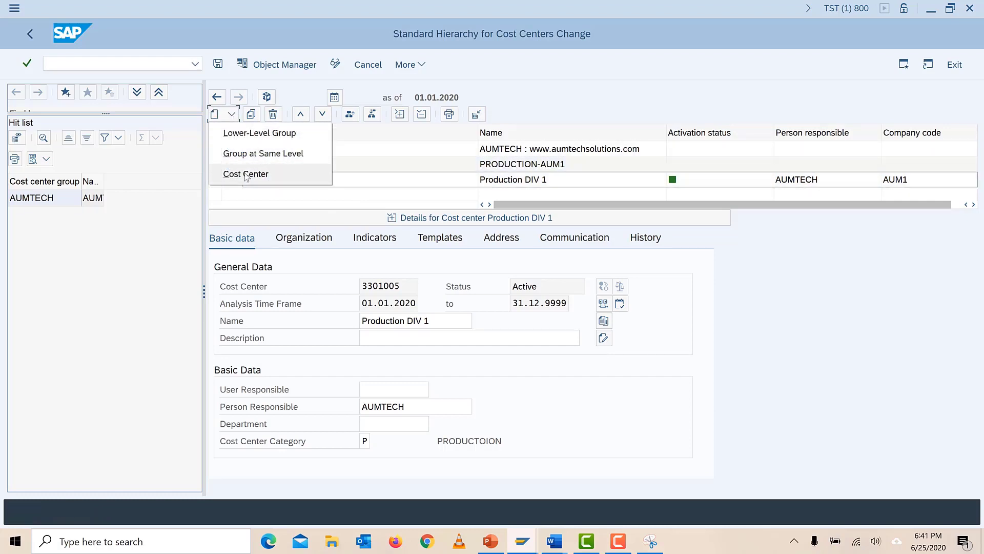
{"action": "left_click", "coordinate": [247, 173]}
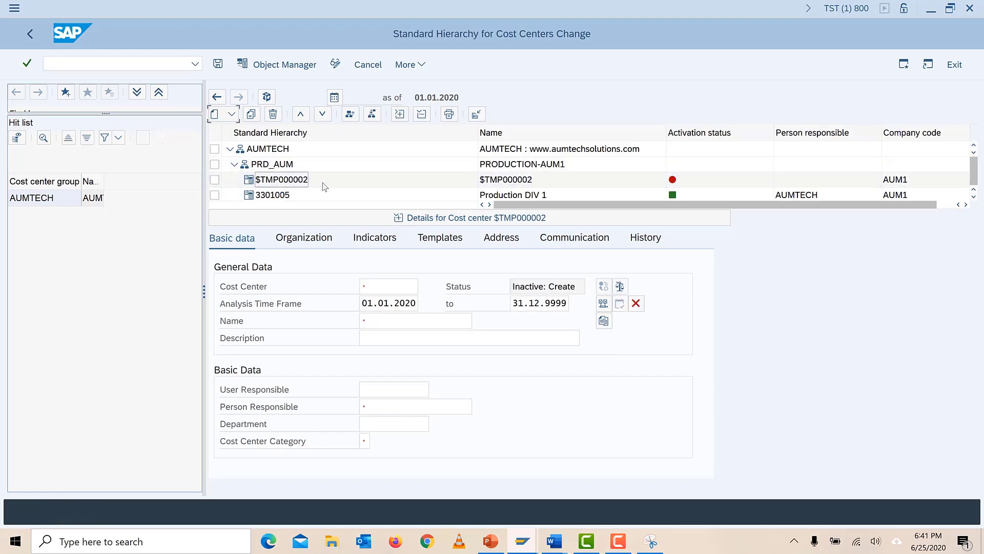
{"action": "left_click", "coordinate": [371, 286]}
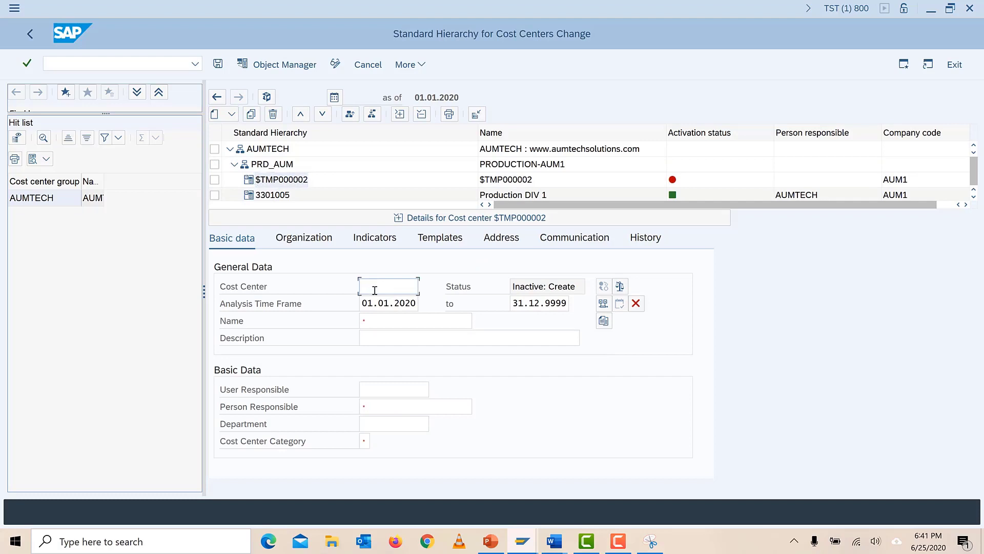
{"action": "type", "text": "33"}
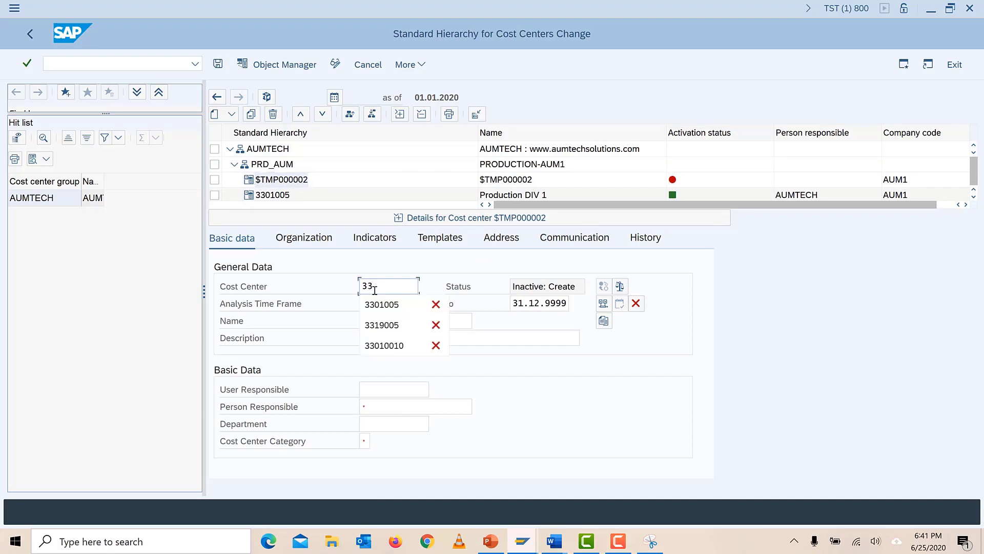
{"action": "type", "text": "016"}
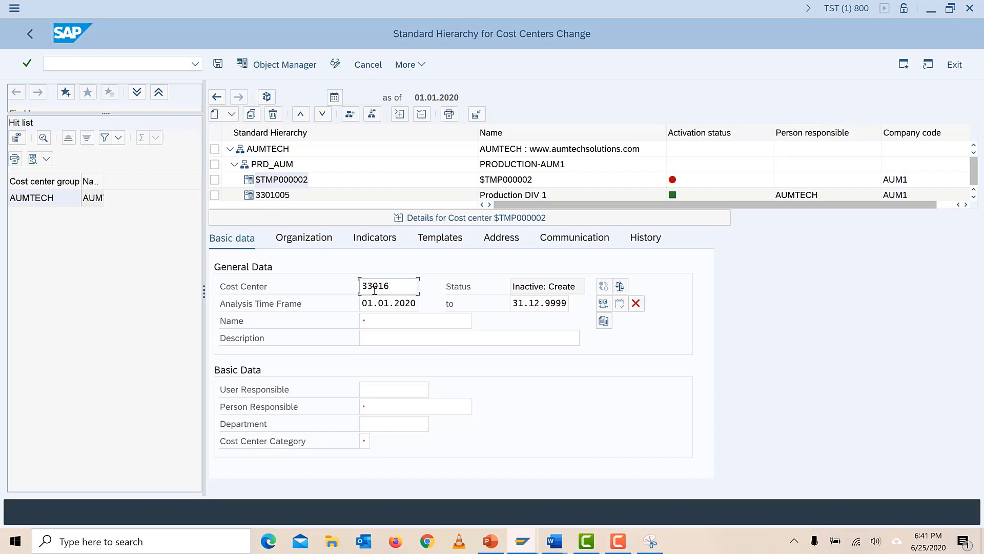
{"action": "key", "text": "BackSpace"}
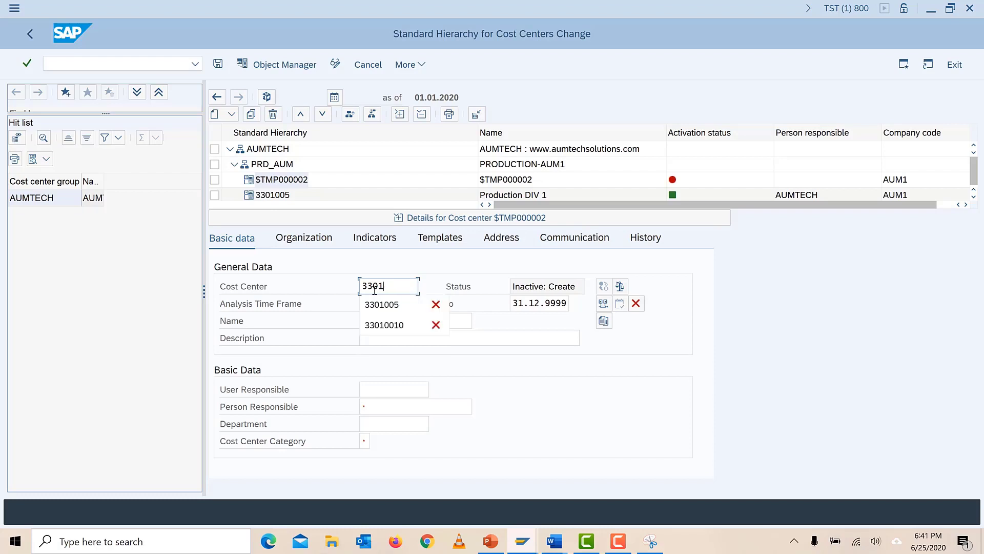
{"action": "type", "text": "006"}
{"action": "left_click", "coordinate": [374, 317]}
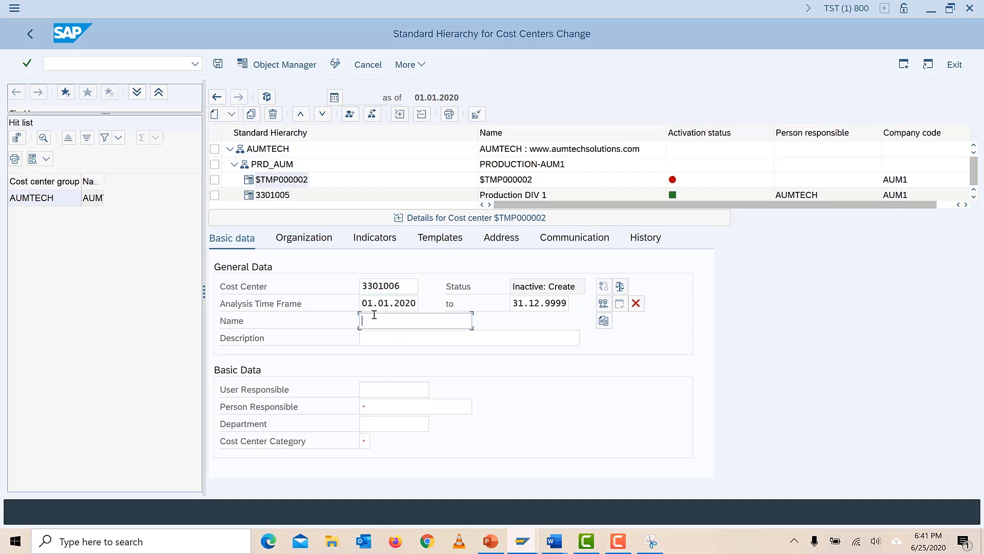
{"action": "type", "text": "Production DIV "}
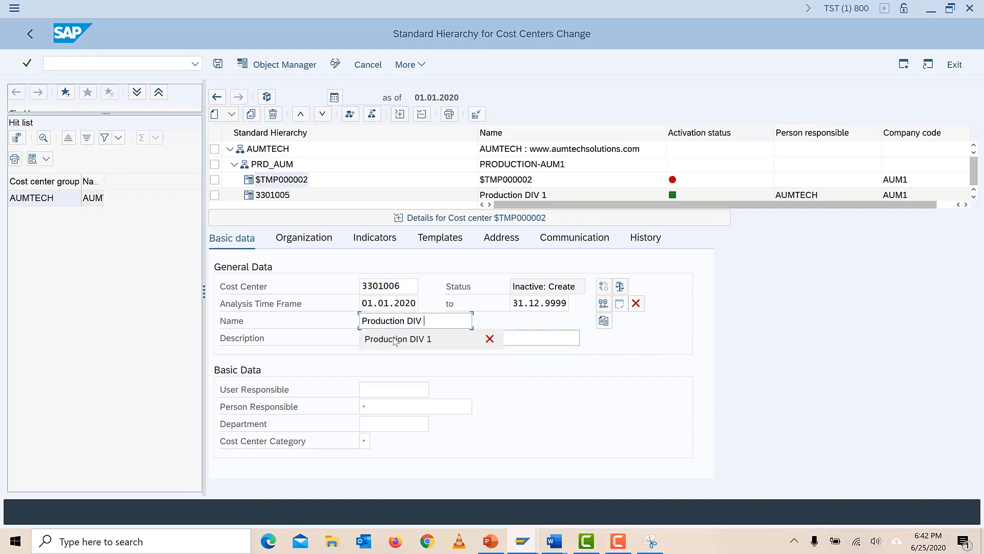
{"action": "type", "text": "2"}
Step: Enter AUMTECH as the person responsible for cost center 3301006 and assign category P (PRODUCTOION)
{"action": "left_click", "coordinate": [390, 406]}
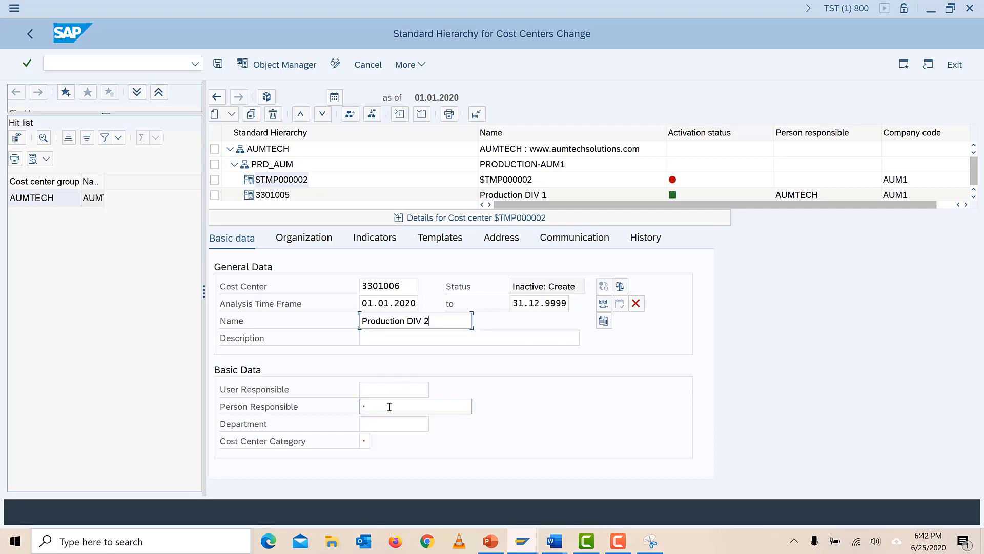
{"action": "left_click", "coordinate": [382, 424]}
{"action": "left_click", "coordinate": [364, 440]}
{"action": "left_click", "coordinate": [368, 458]}
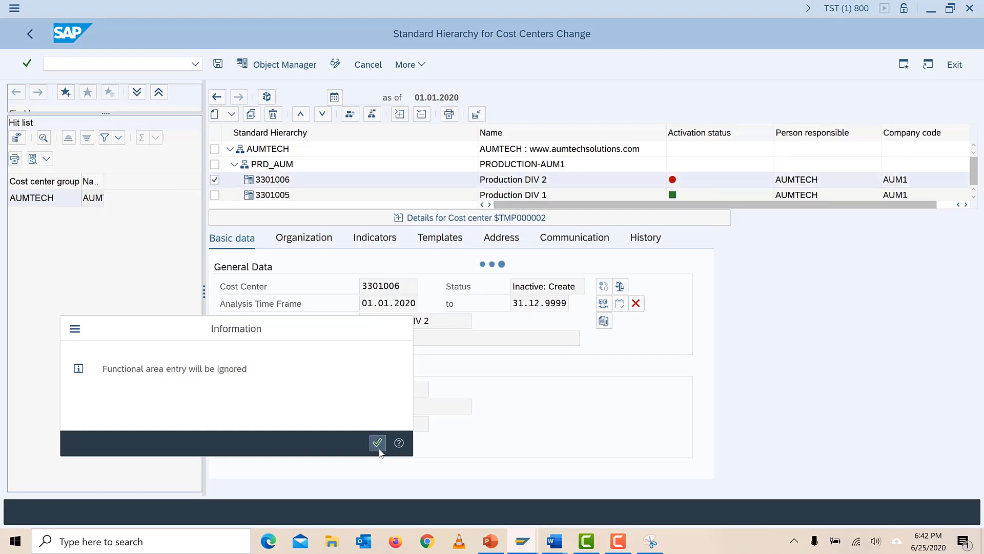
Step: Acknowledge the functional area notice and save cost center 3301006, accepting the activation check
{"action": "left_click", "coordinate": [378, 443]}
{"action": "left_click", "coordinate": [218, 63]}
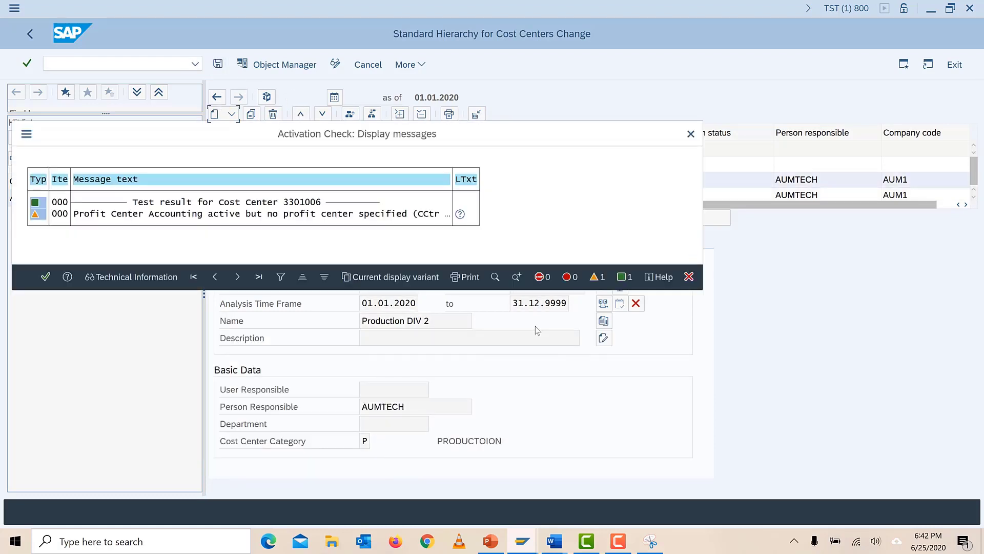
{"action": "left_click", "coordinate": [46, 277]}
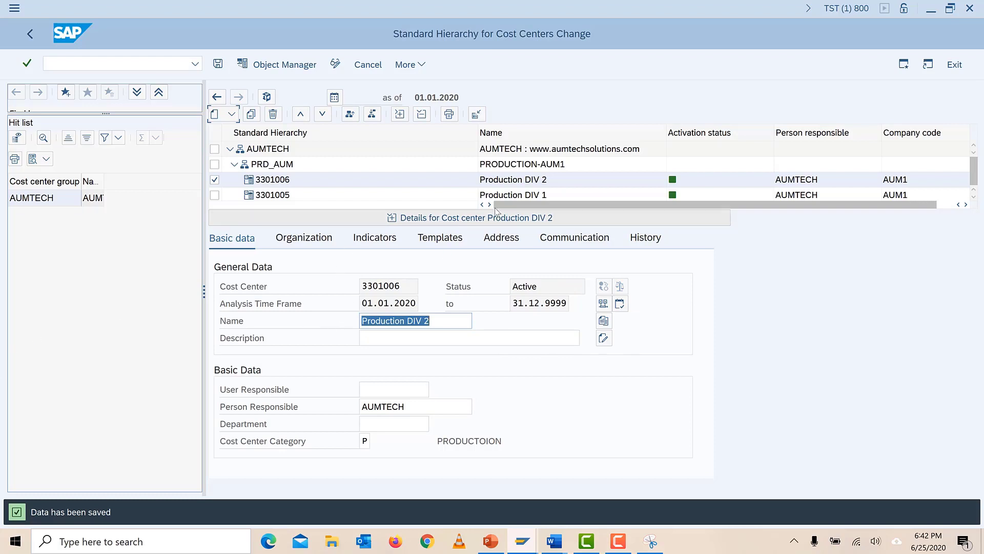
Step: Collapse the cost center details and add a lower-level group named ADMIN_AUM1 under the AUMTECH node
{"action": "left_click", "coordinate": [392, 219]}
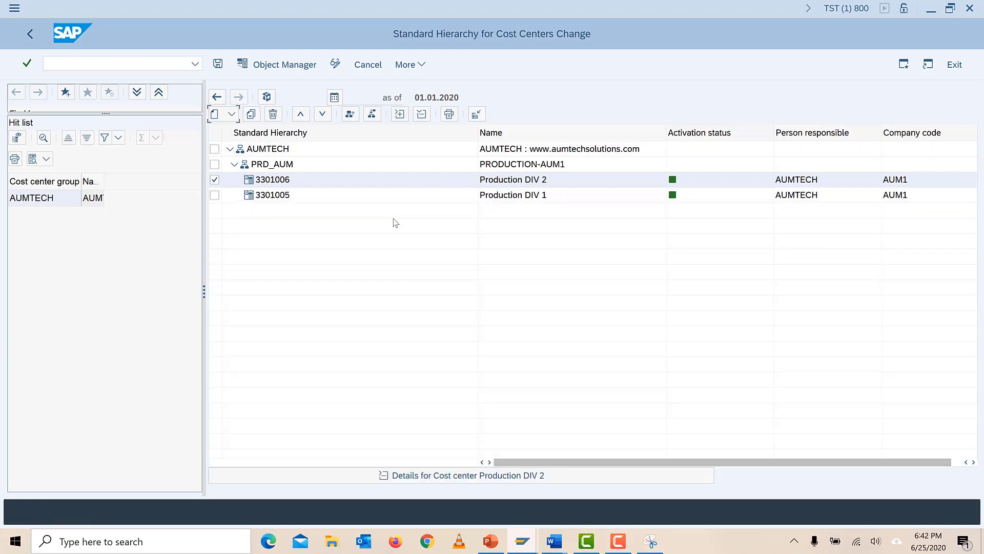
{"action": "left_click", "coordinate": [215, 180]}
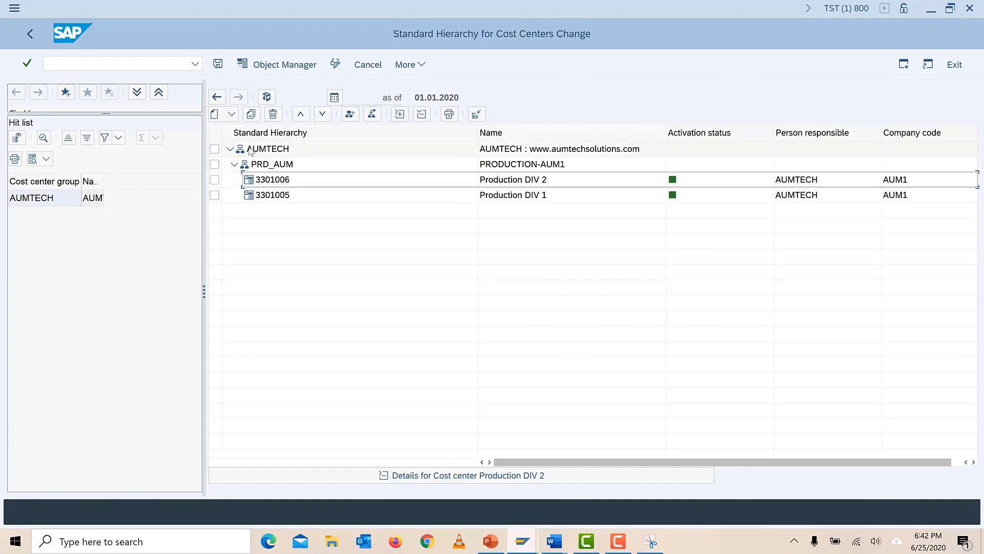
{"action": "left_click", "coordinate": [240, 150]}
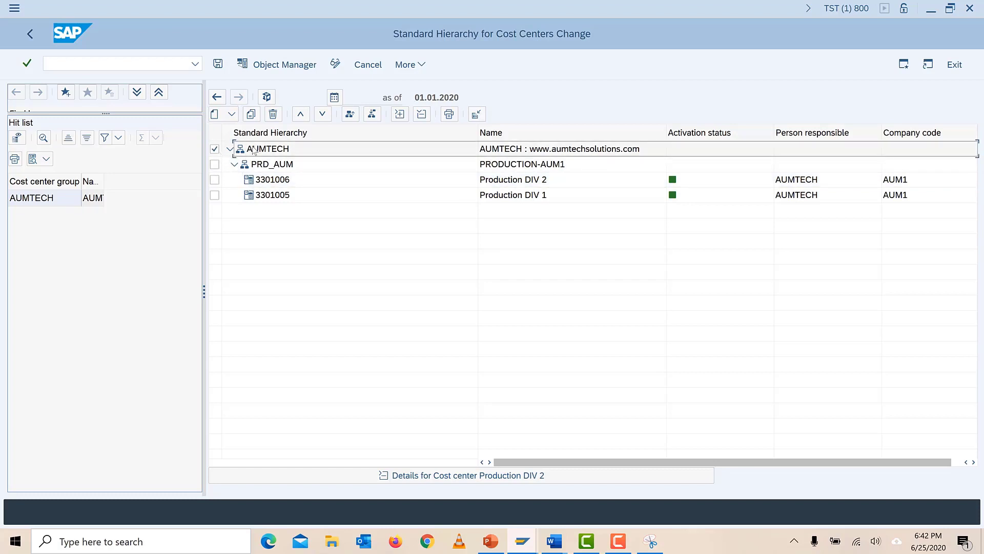
{"action": "left_click", "coordinate": [233, 113]}
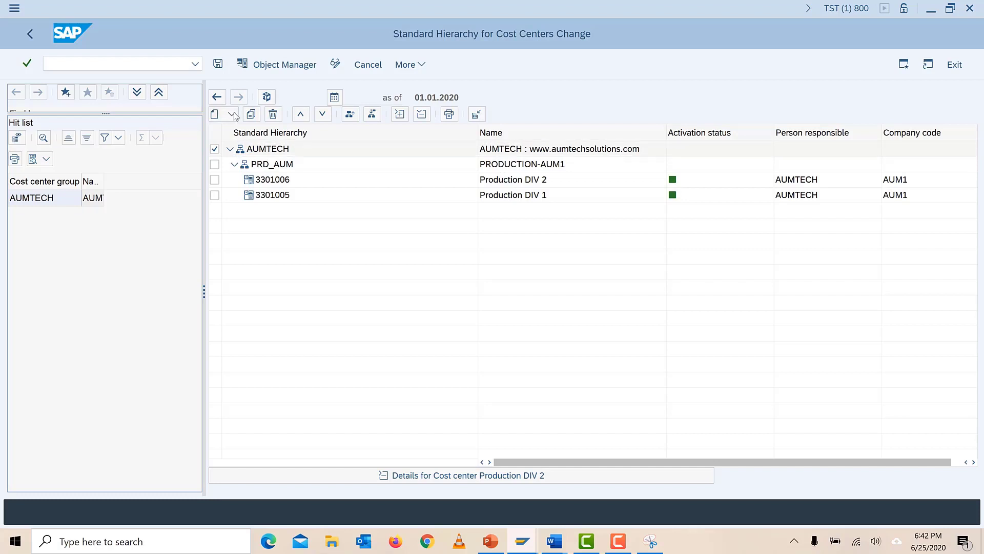
{"action": "left_click", "coordinate": [234, 114]}
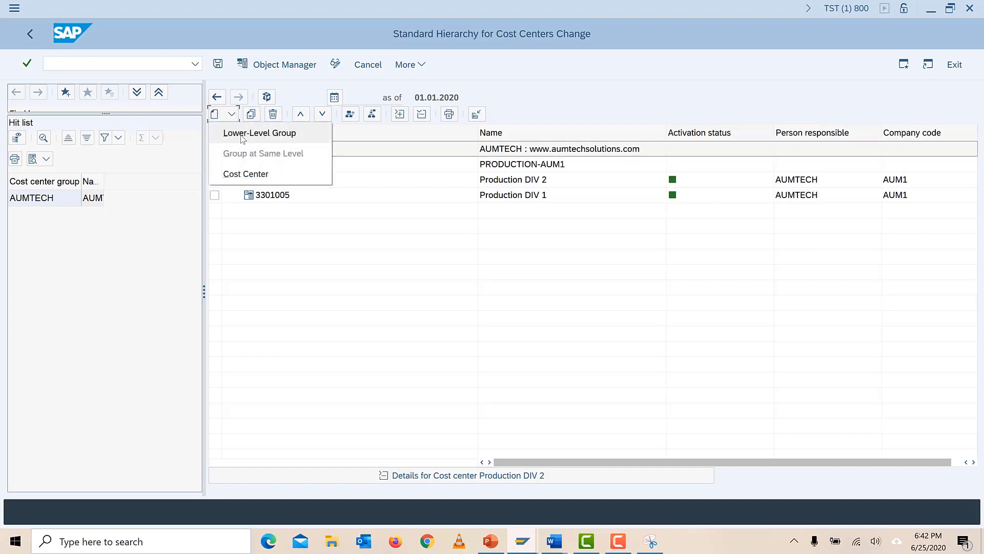
{"action": "left_click", "coordinate": [243, 134]}
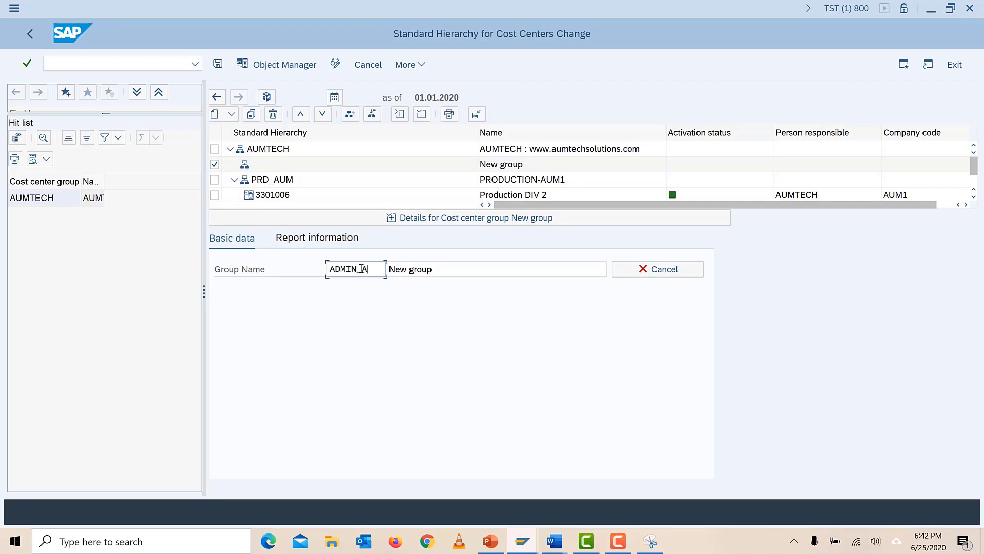
{"action": "type", "text": "1"}
{"action": "key", "text": "Tab"}
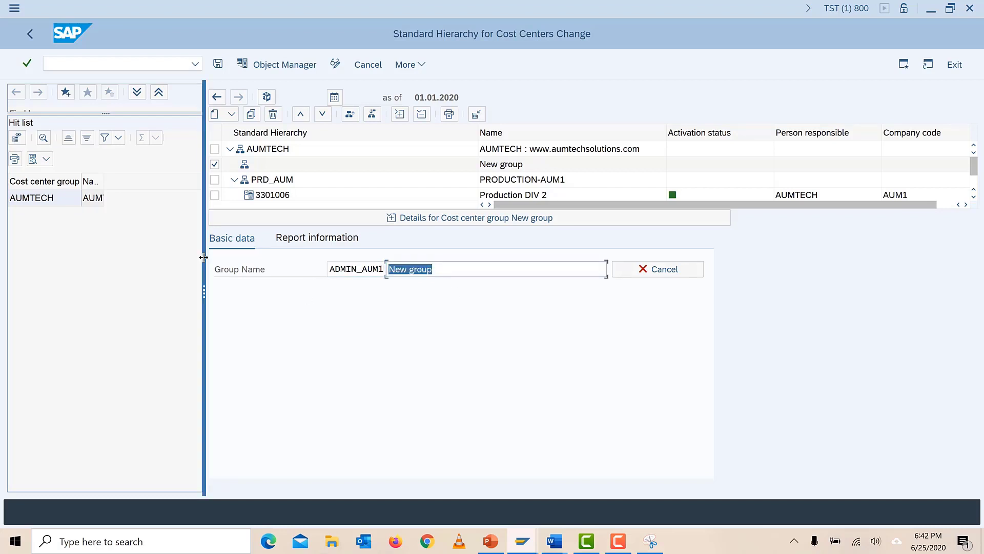
{"action": "type", "text": "AUM"}
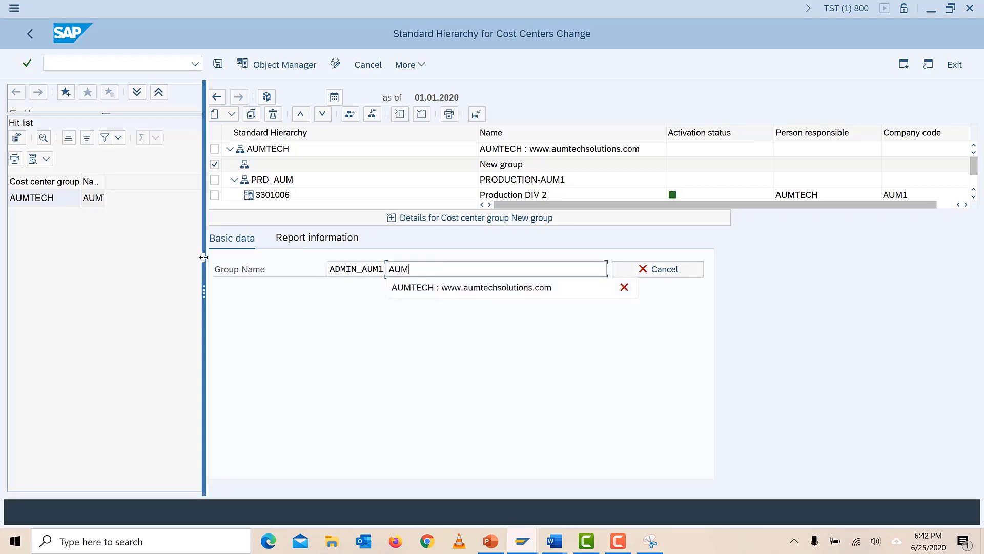
{"action": "left_click", "coordinate": [417, 288]}
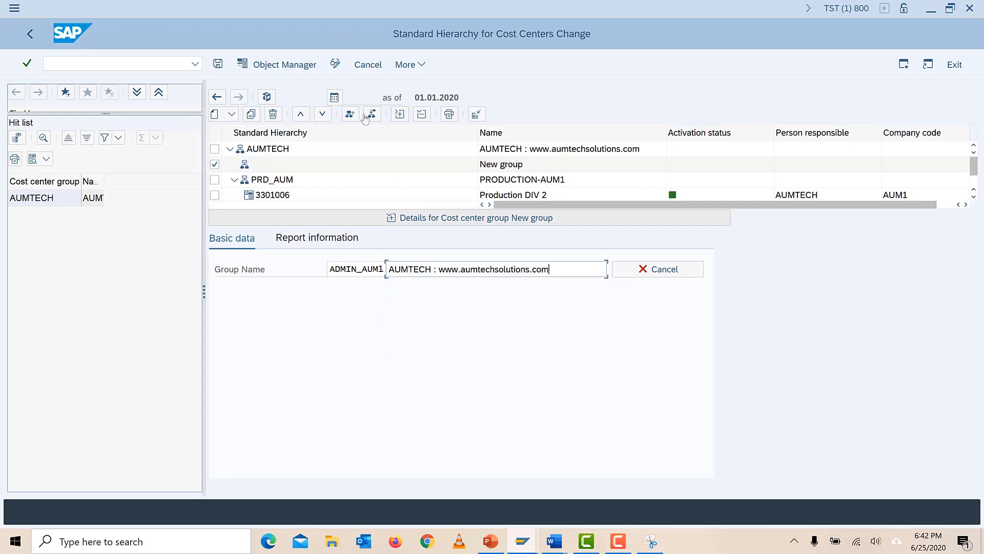
{"action": "left_click", "coordinate": [218, 66]}
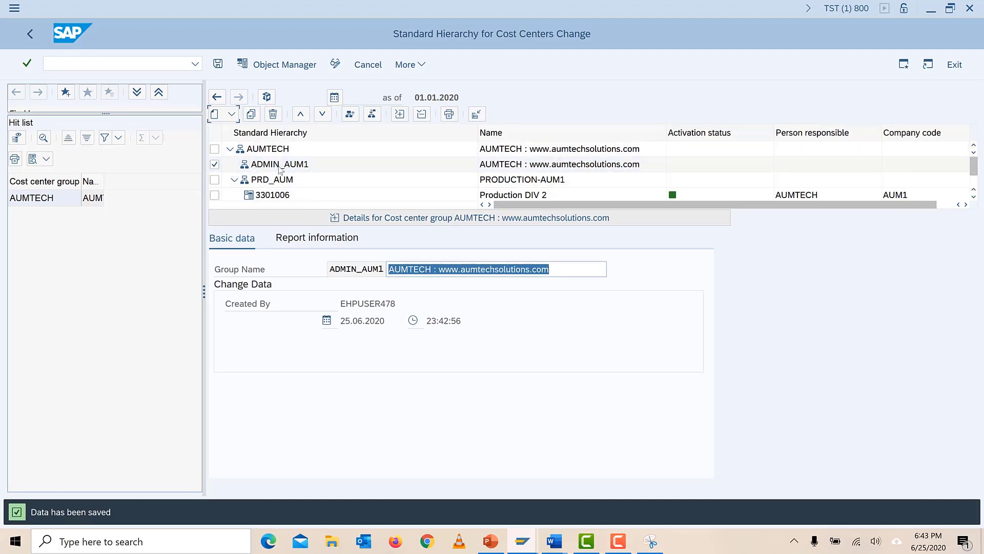
Step: Create a cost center under the ADMIN_AUM1 group with the number 3301002 and the name ADMINISTRATION
{"action": "left_click", "coordinate": [233, 117]}
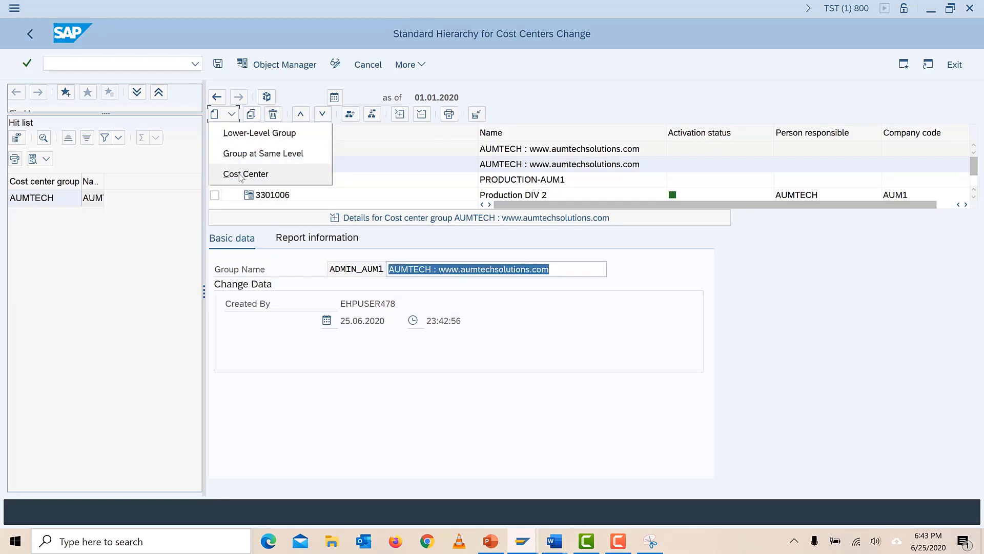
{"action": "left_click", "coordinate": [235, 172]}
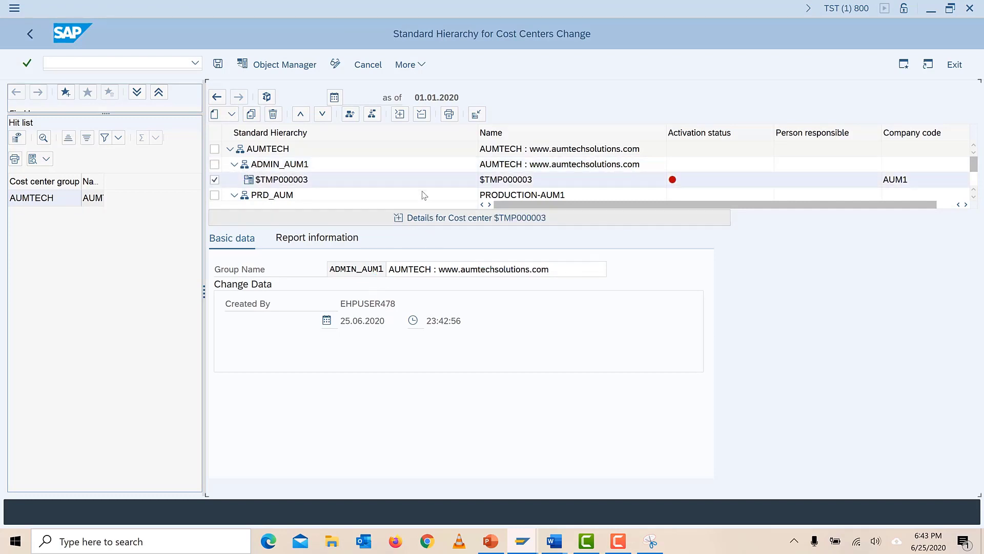
{"action": "left_click", "coordinate": [381, 284]}
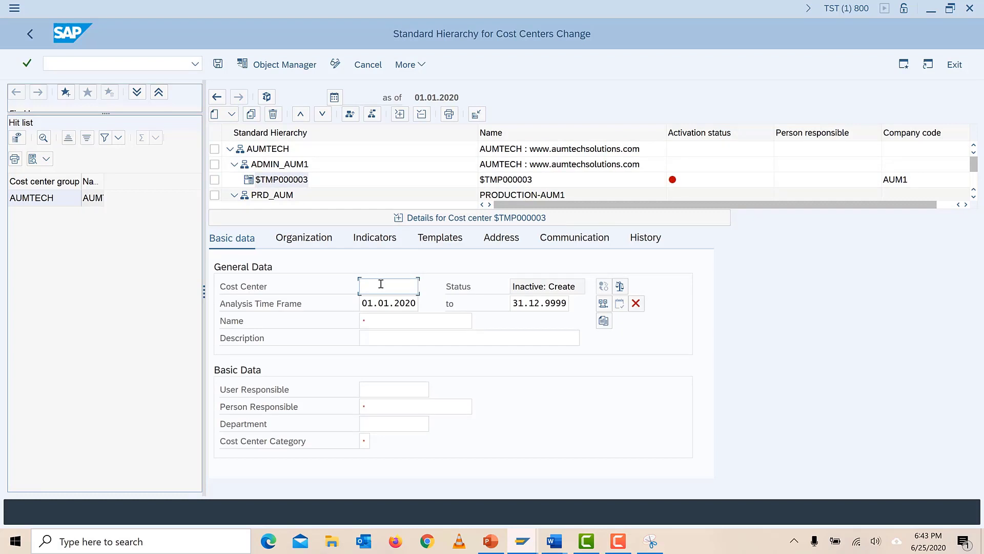
{"action": "type", "text": "3301002"}
{"action": "left_click", "coordinate": [387, 320]}
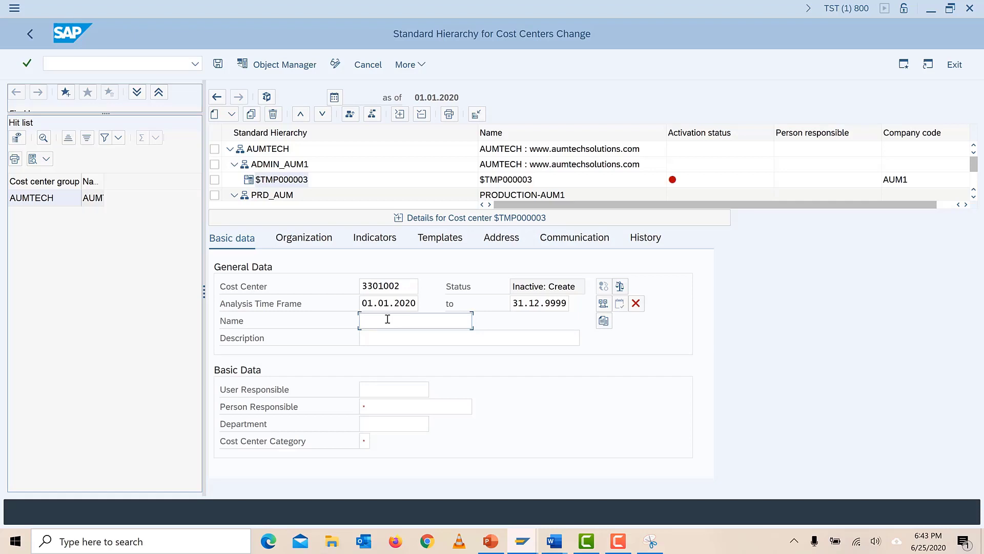
{"action": "type", "text": "ADMINISTRATION"}
Step: Enter AUMTECH as the person responsible for cost center 3301002 and choose category W (Administration)
{"action": "left_click", "coordinate": [393, 409]}
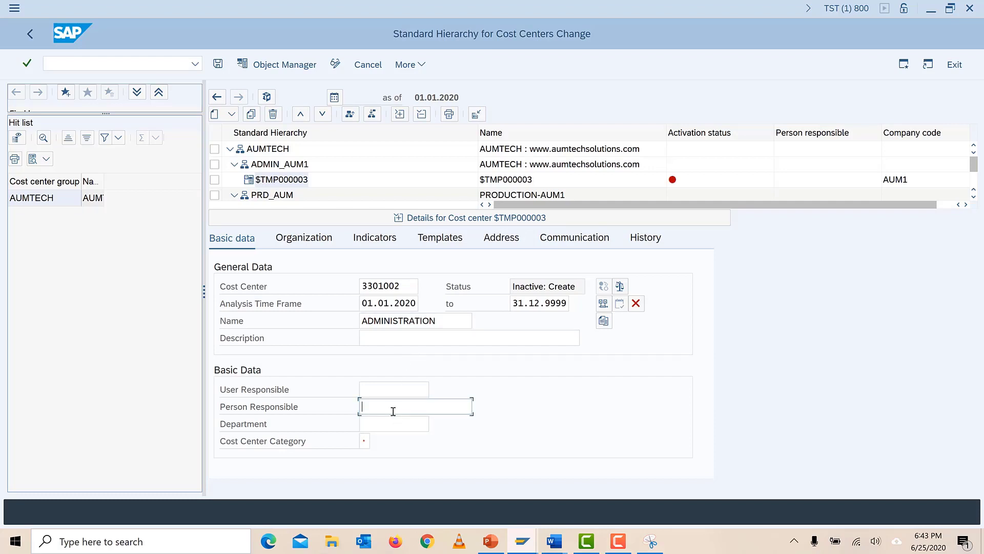
{"action": "left_click", "coordinate": [394, 425]}
{"action": "left_click", "coordinate": [366, 440]}
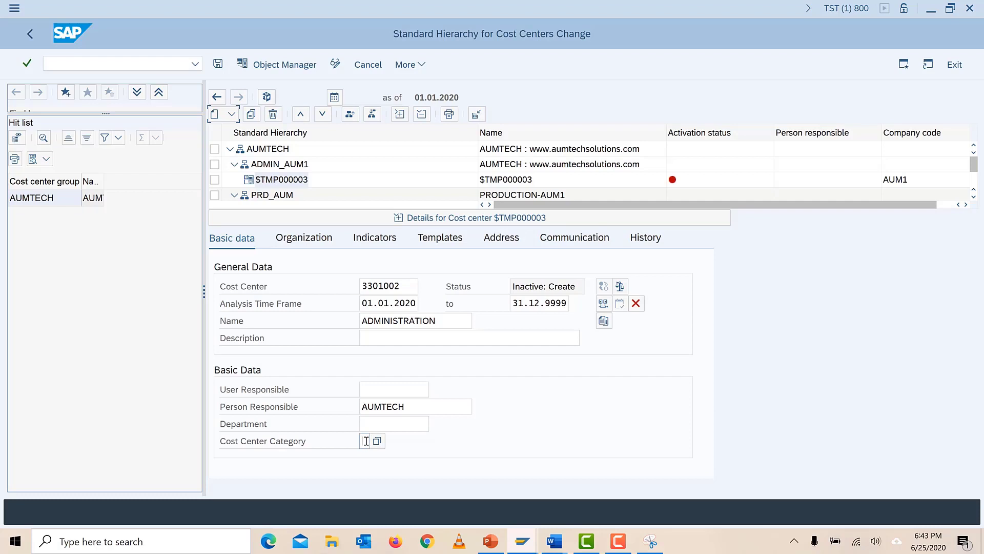
{"action": "key", "text": "F4"}
{"action": "left_click", "coordinate": [367, 441]}
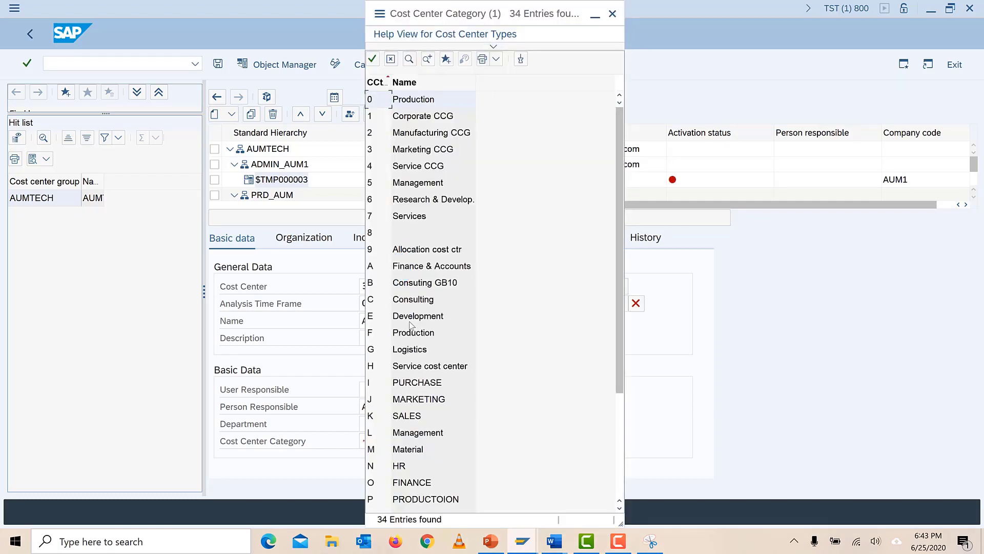
{"action": "scroll", "coordinate": [398, 435], "scroll_direction": "down", "scroll_amount": 3}
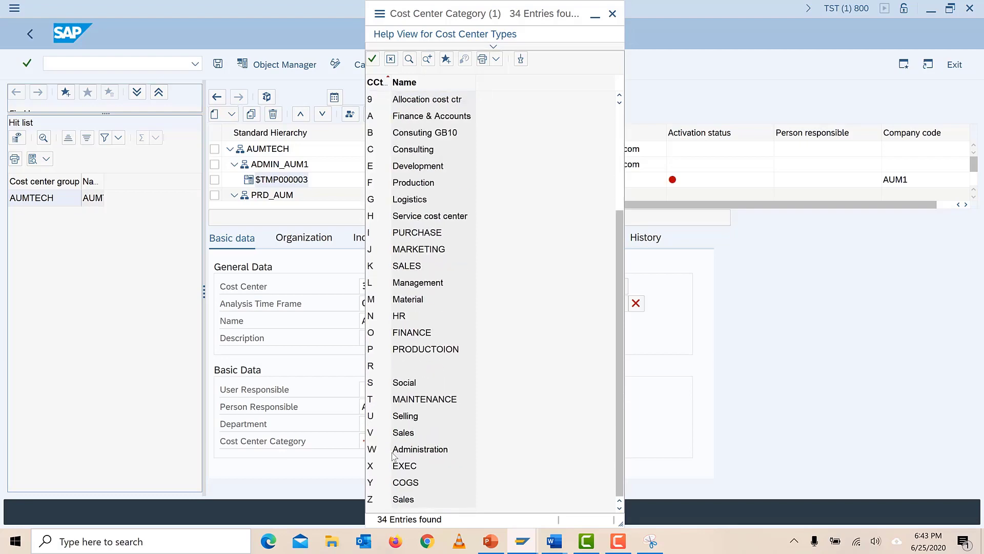
{"action": "left_click", "coordinate": [397, 454]}
{"action": "double_click", "coordinate": [423, 454]}
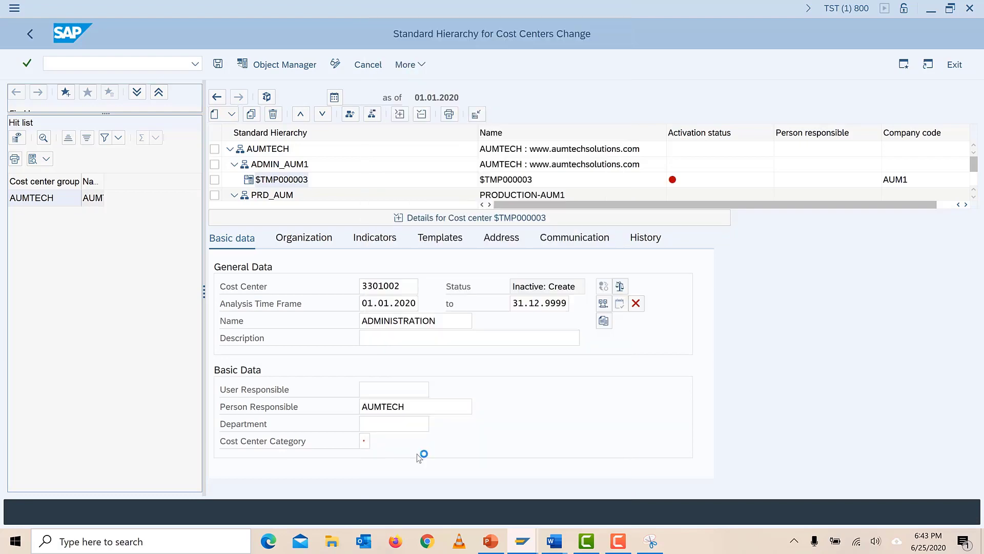
Step: Save cost center 3301002, accepting the activation check, and collapse its details to show the full hierarchy
{"action": "left_click", "coordinate": [219, 64]}
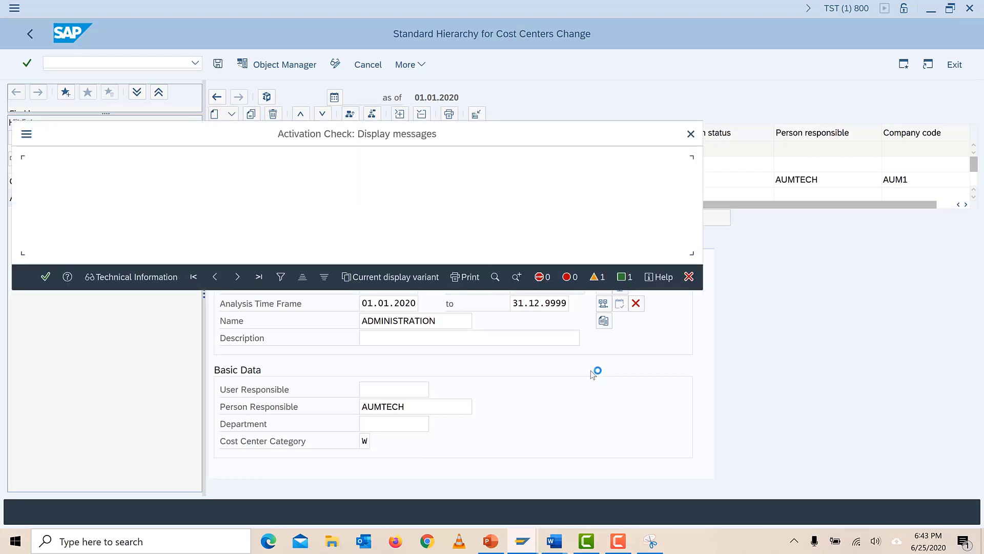
{"action": "left_click", "coordinate": [46, 277]}
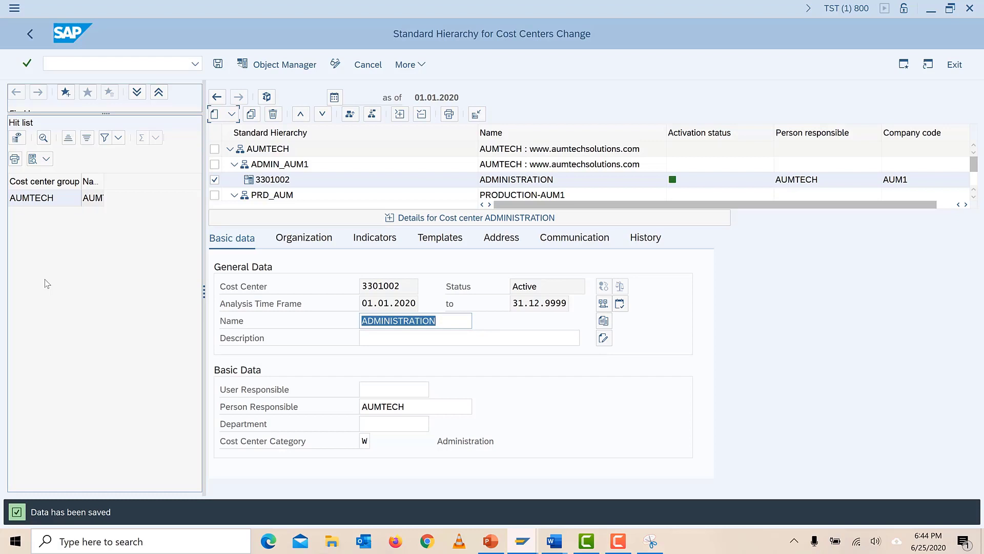
{"action": "left_click", "coordinate": [391, 220]}
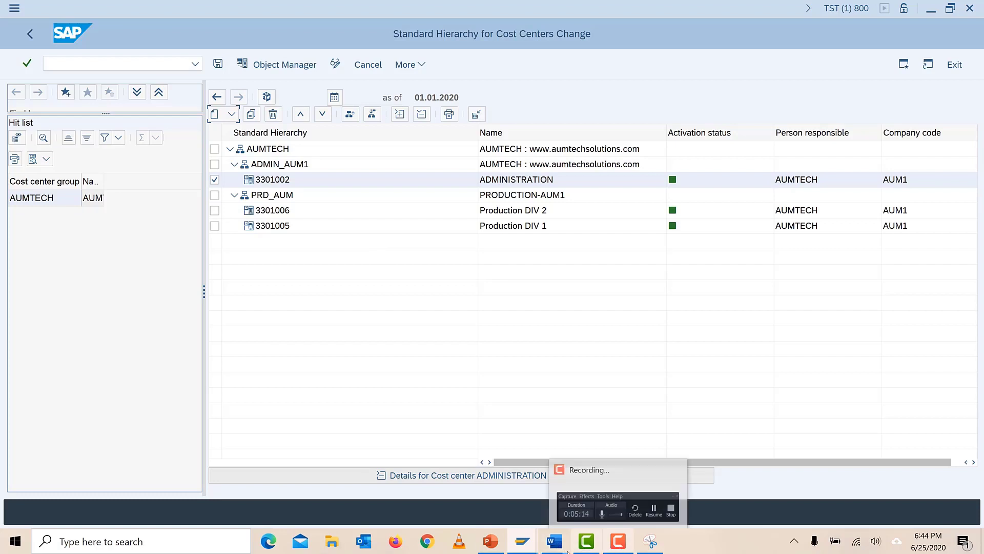
Step: Switch to the PowerPoint presentation and review the transaction codes for cost center groups on the "Cost Center Accounting-4" slide
{"action": "left_click", "coordinate": [497, 547]}
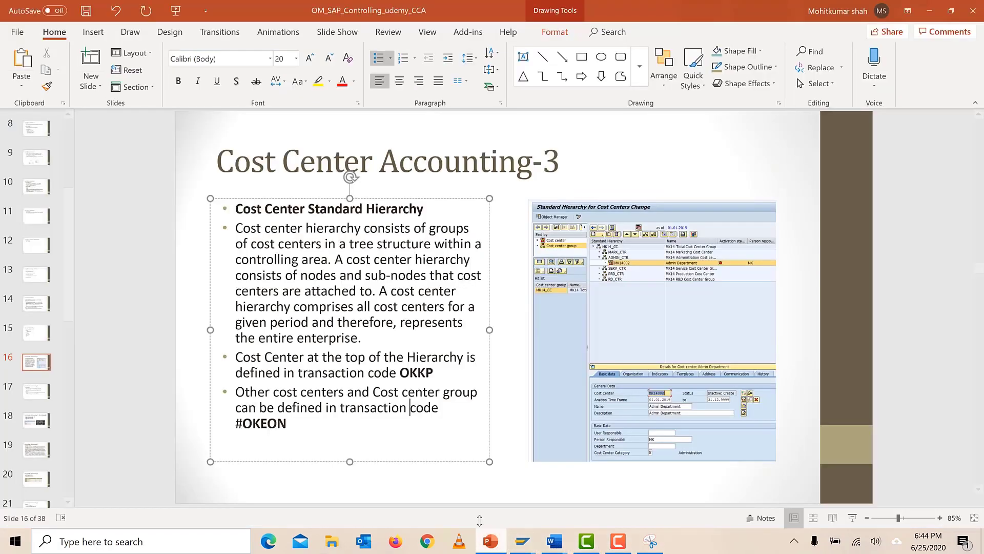
{"action": "left_click", "coordinate": [43, 398]}
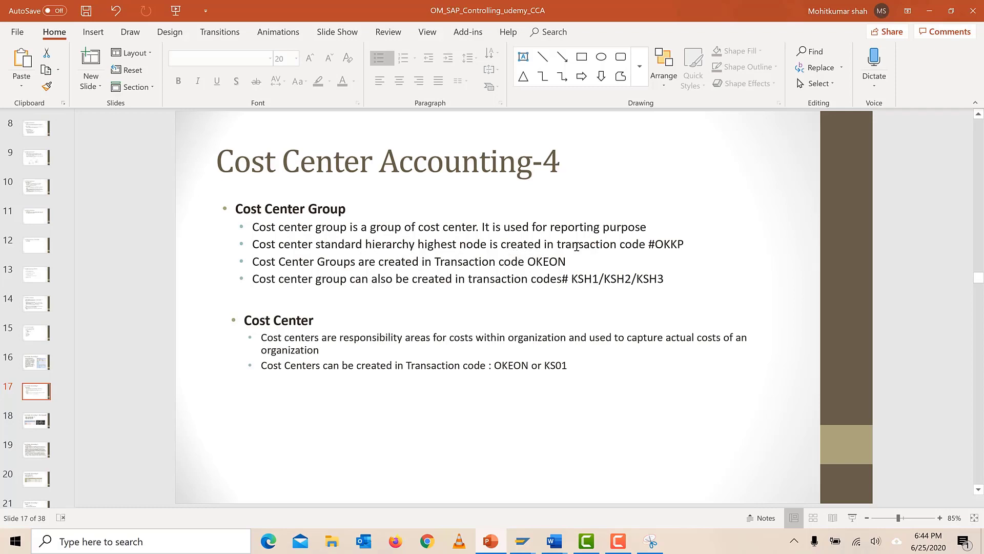
{"action": "left_click", "coordinate": [656, 246]}
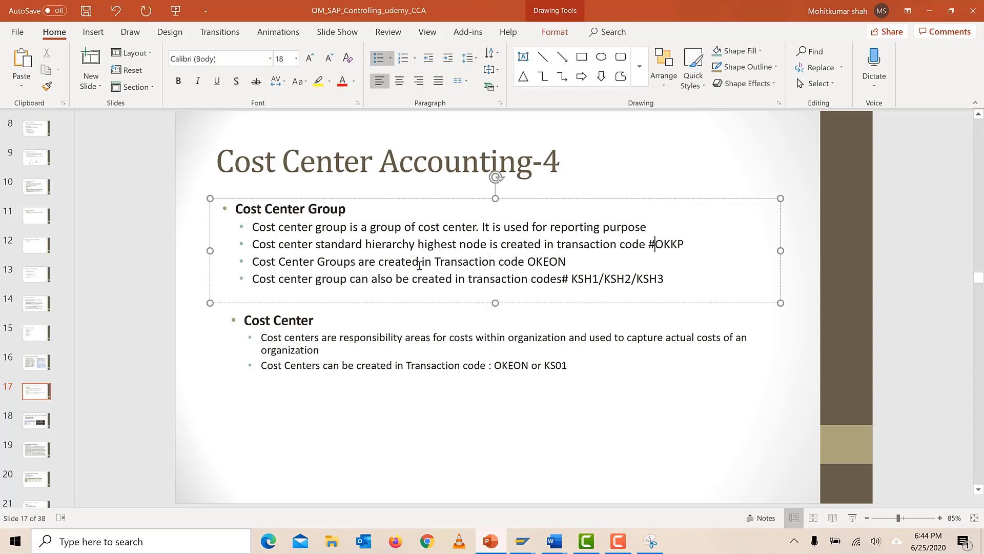
{"action": "left_click_drag", "start_coordinate": [528, 261], "coordinate": [566, 261]}
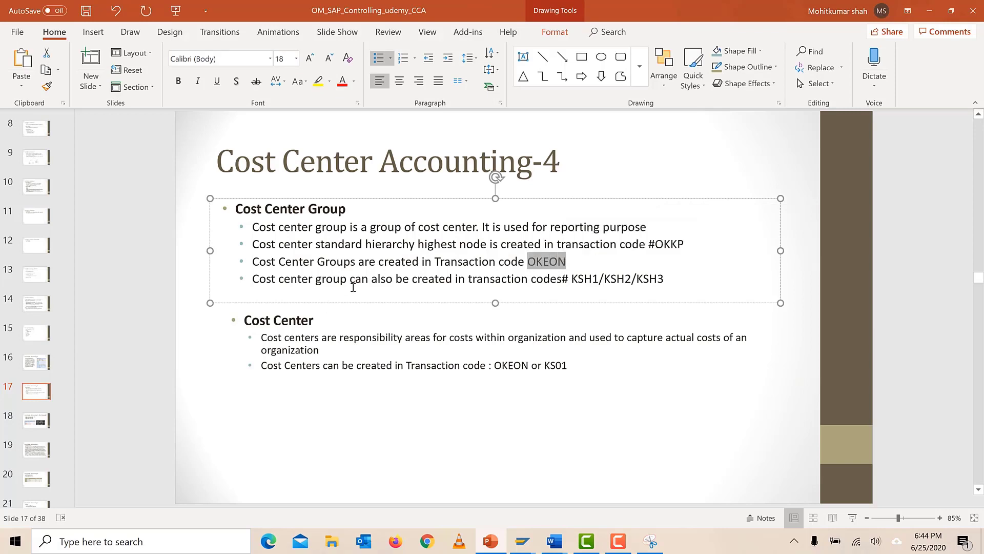